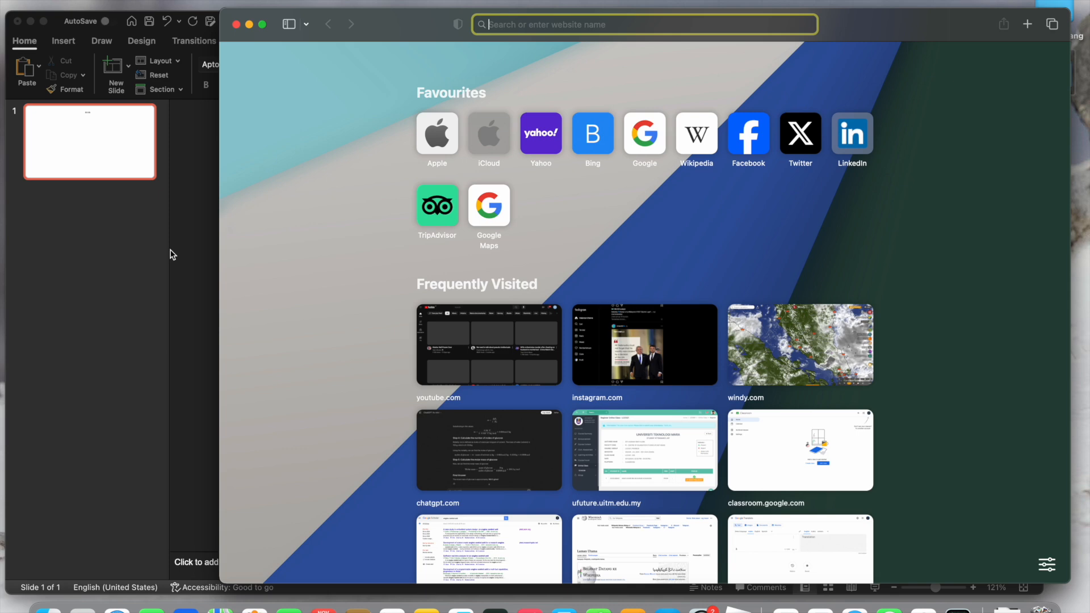
Step: Search Google Images for "perodua axia" and open the picture of the blue car parked outside the café
type("perodua ax")
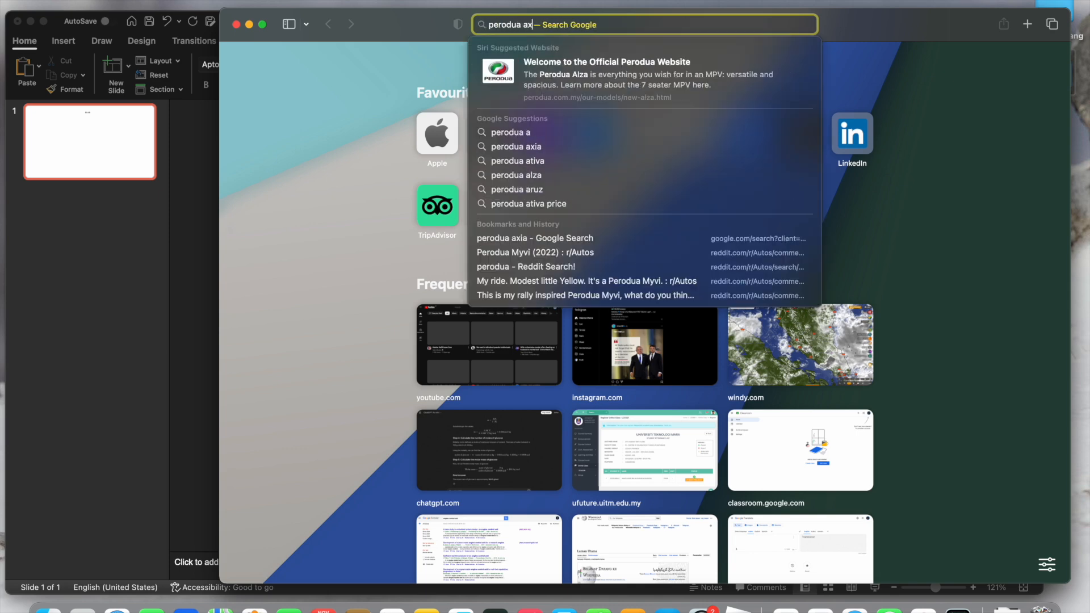
type("ia")
key("Return")
left_click(376, 116)
left_click(945, 410)
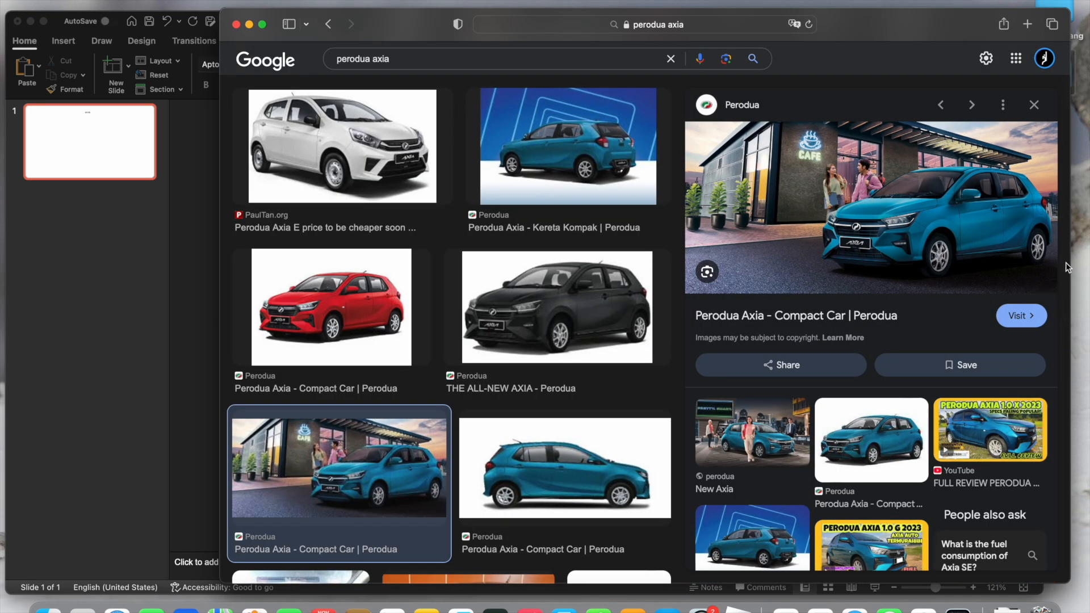
Step: Copy the café car picture, switch to PowerPoint and paste it onto the blank slide
right_click(792, 209)
left_click(840, 468)
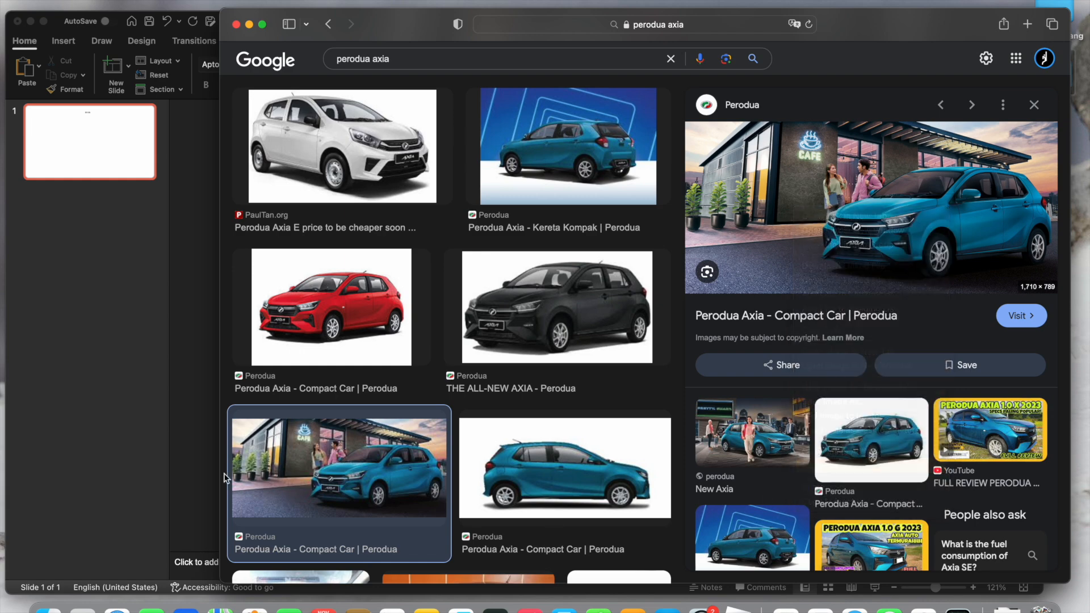
left_click(111, 412)
left_click(295, 327)
key("super+v")
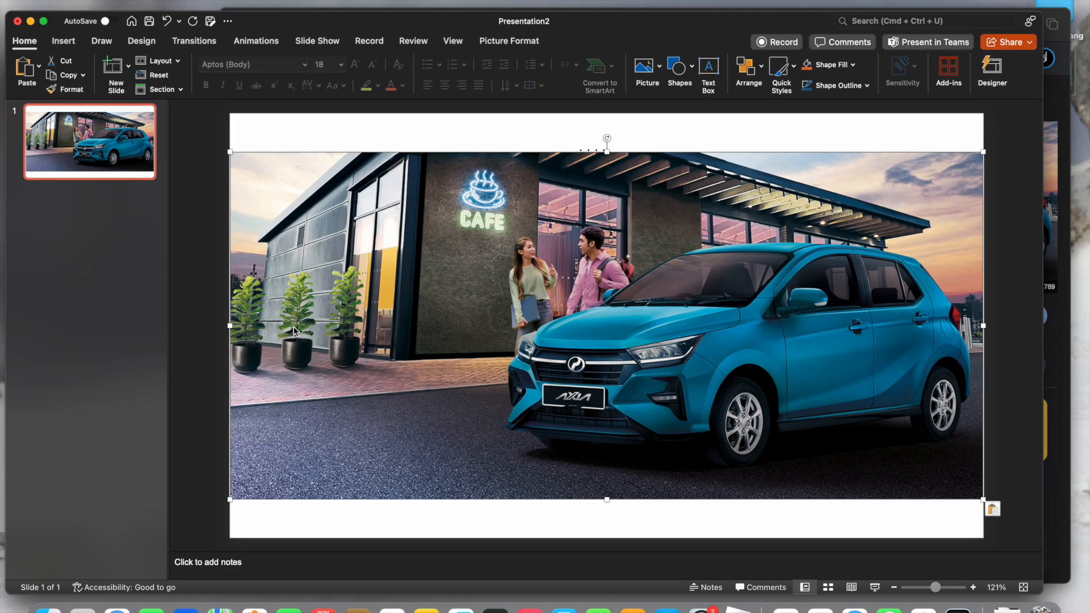
Step: Stretch the pasted car picture vertically to the upper and lower slide edges so it covers the whole slide
left_click(1028, 108)
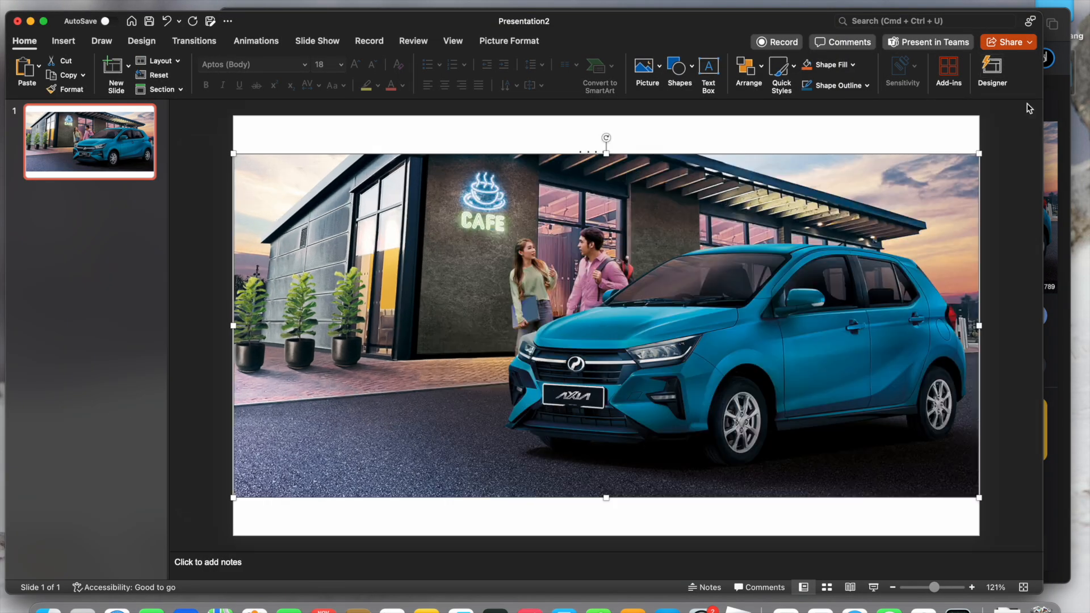
left_click_drag(671, 280, 669, 289)
left_click(578, 158)
key("BackSpace")
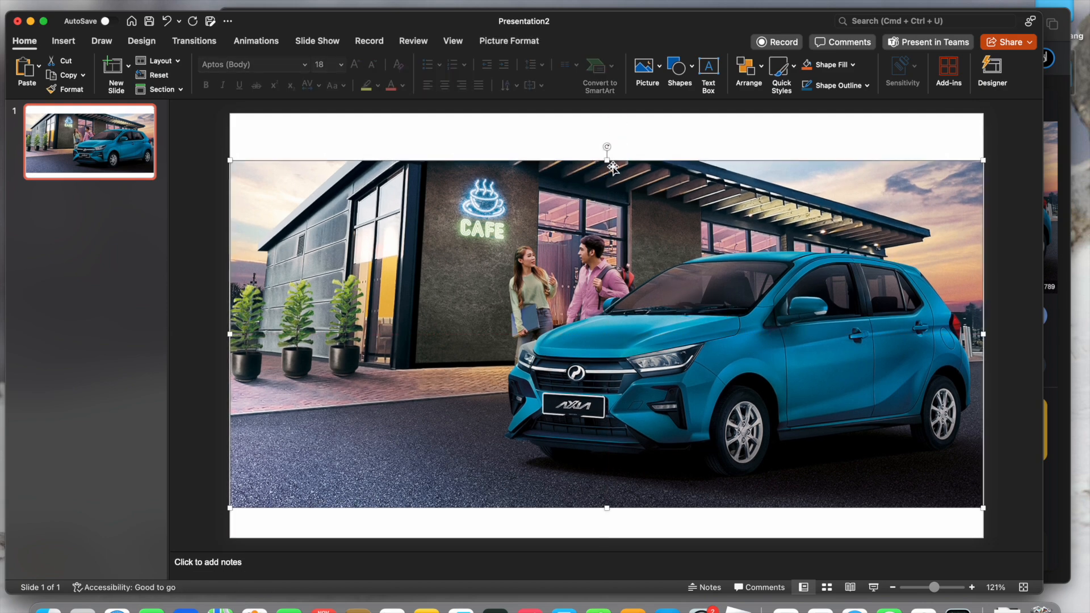
left_click_drag(607, 161, 607, 113)
left_click_drag(604, 507, 607, 537)
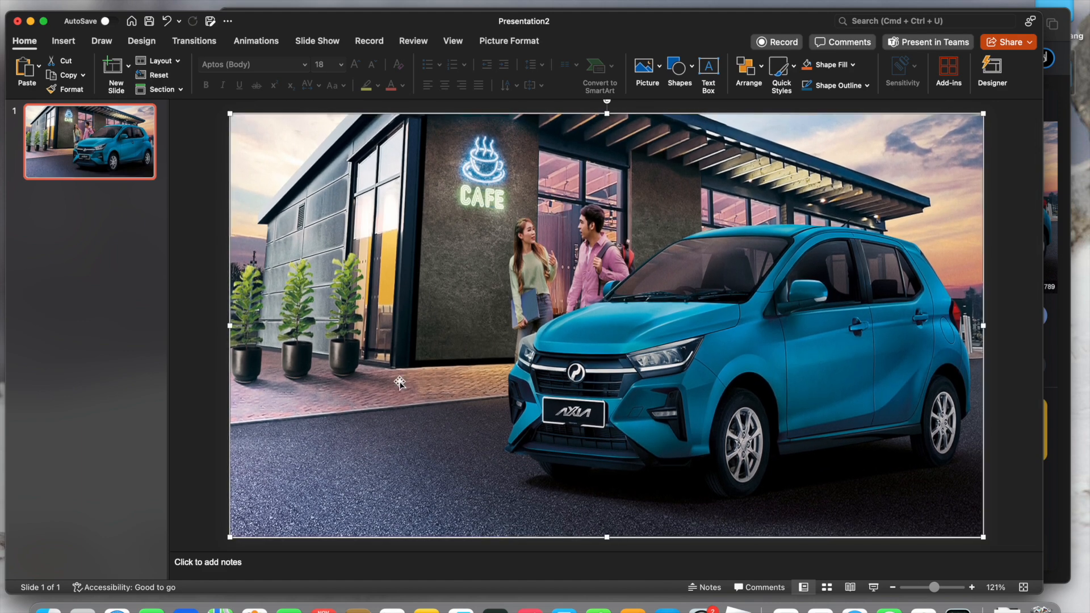
Step: Try a picture or texture fill for the slide background, and restore the car picture over the full slide
left_click(199, 268)
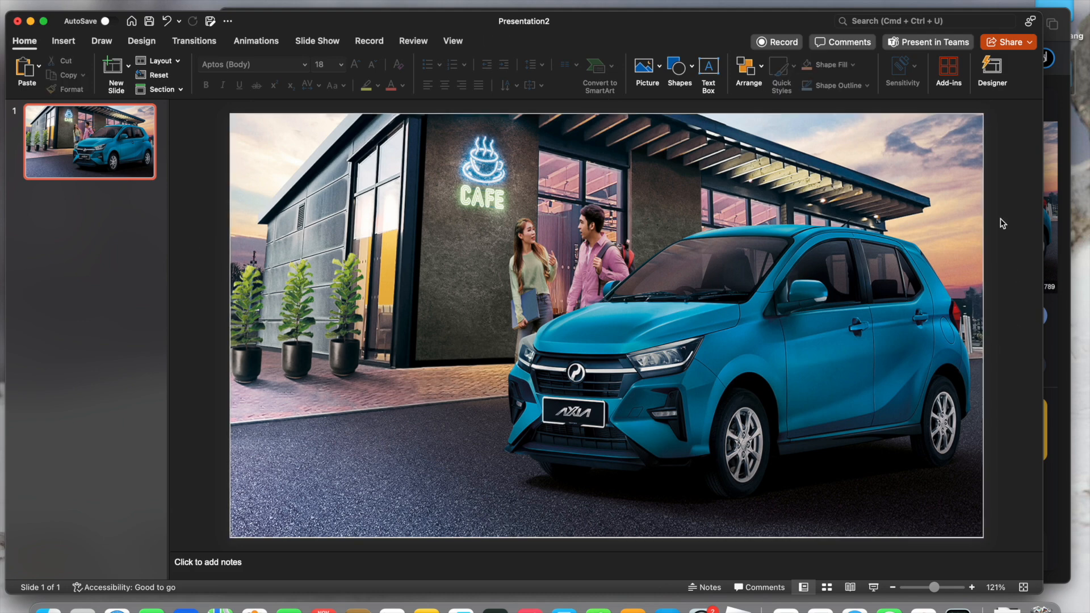
right_click(274, 260)
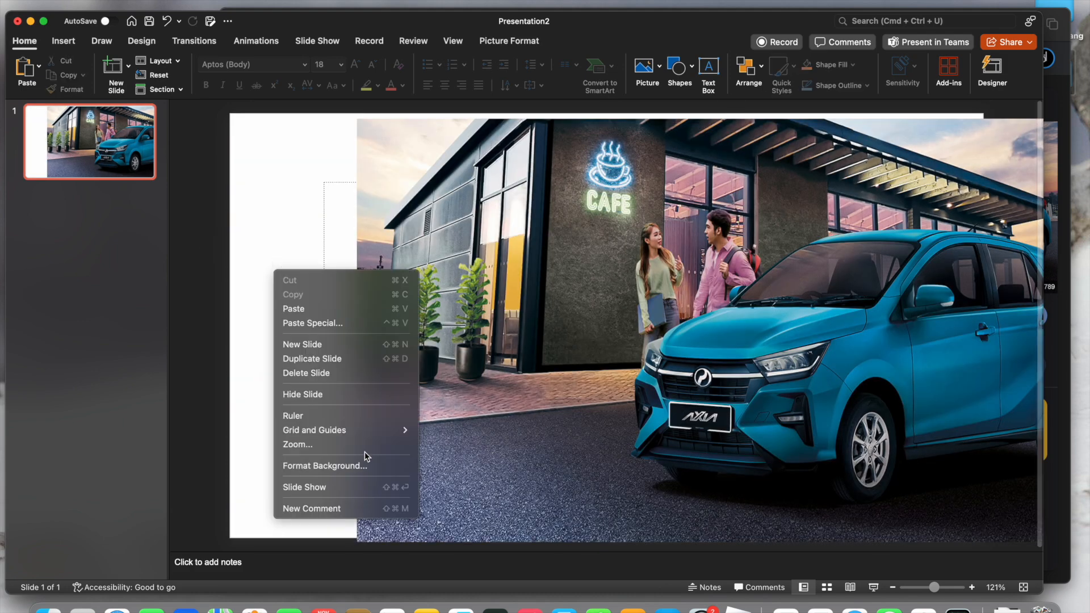
left_click(357, 464)
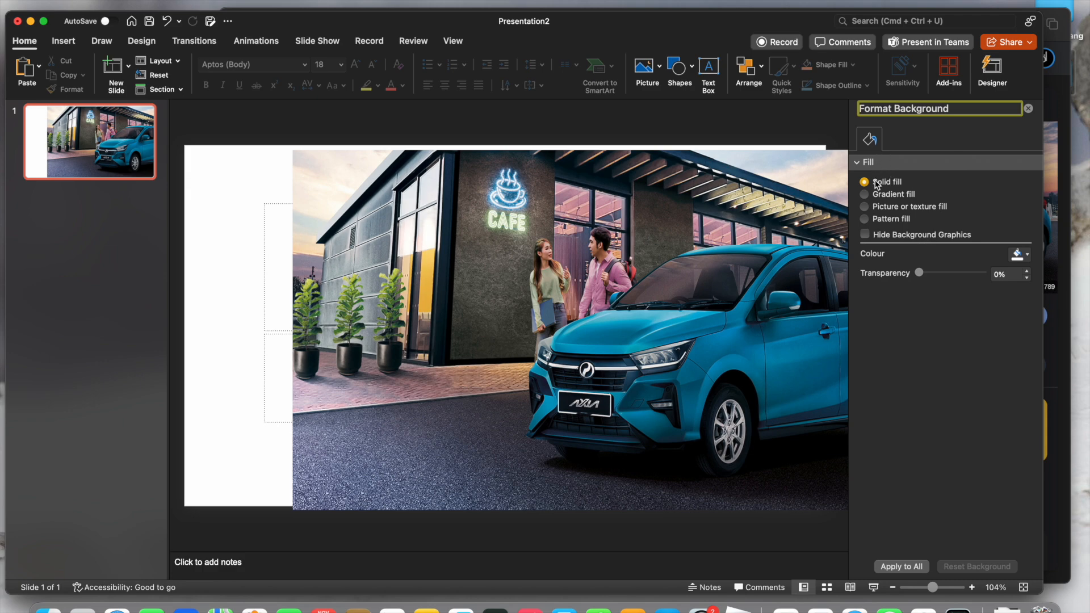
left_click(865, 207)
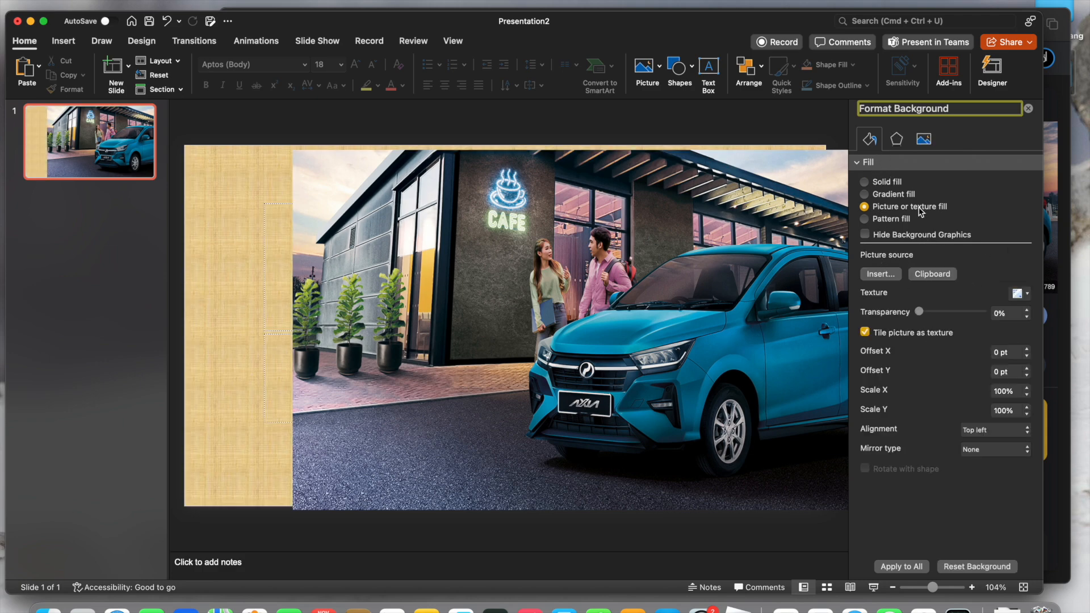
left_click(888, 185)
left_click(1028, 108)
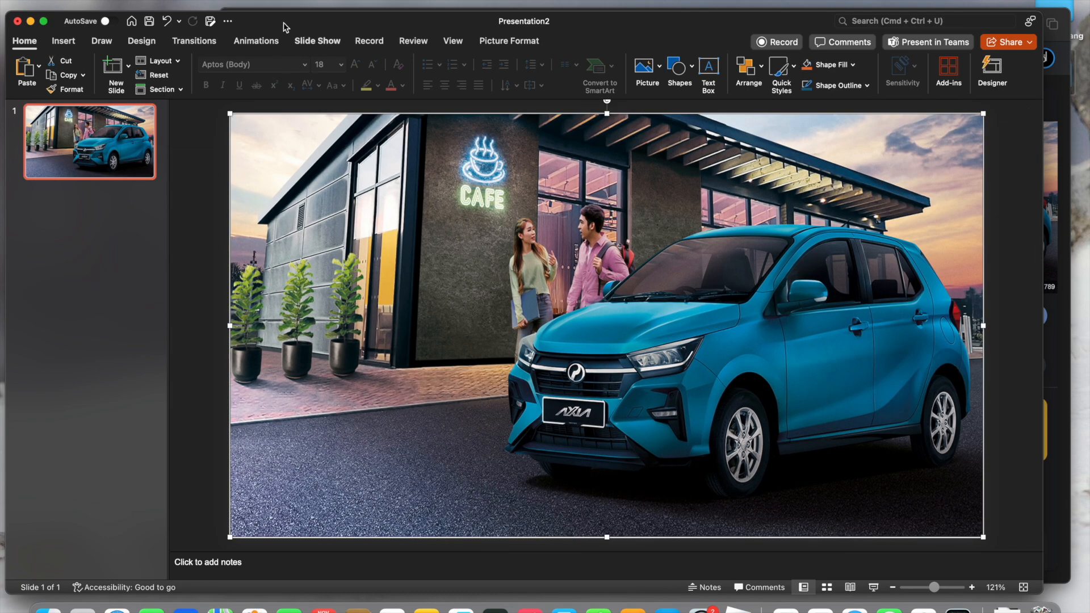
Step: Add a text box over the picture reading "Sale of compact cars in Malaysia"
left_click(718, 73)
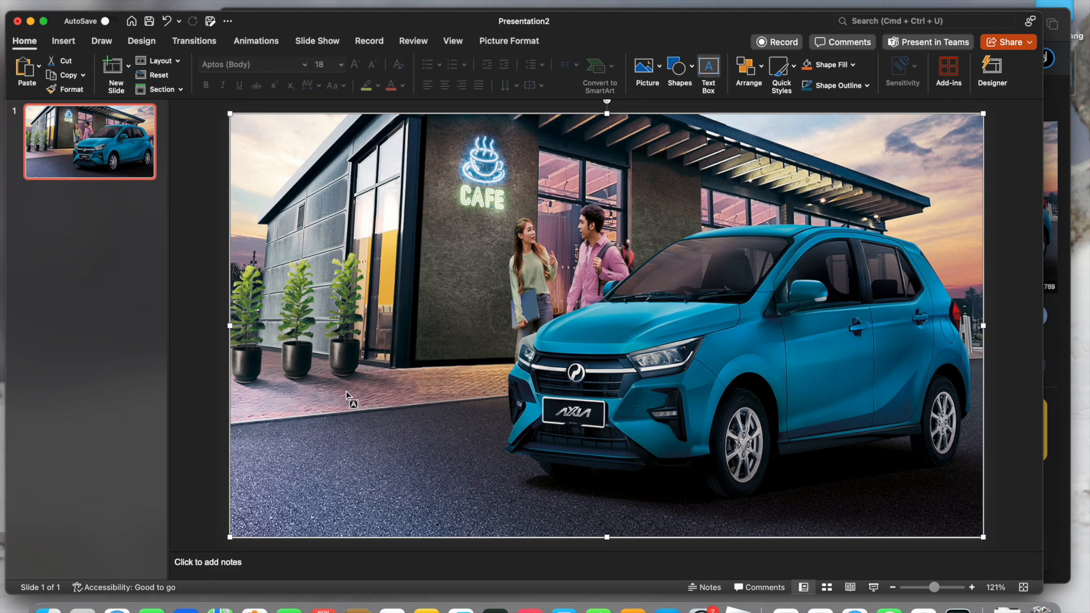
left_click(298, 401)
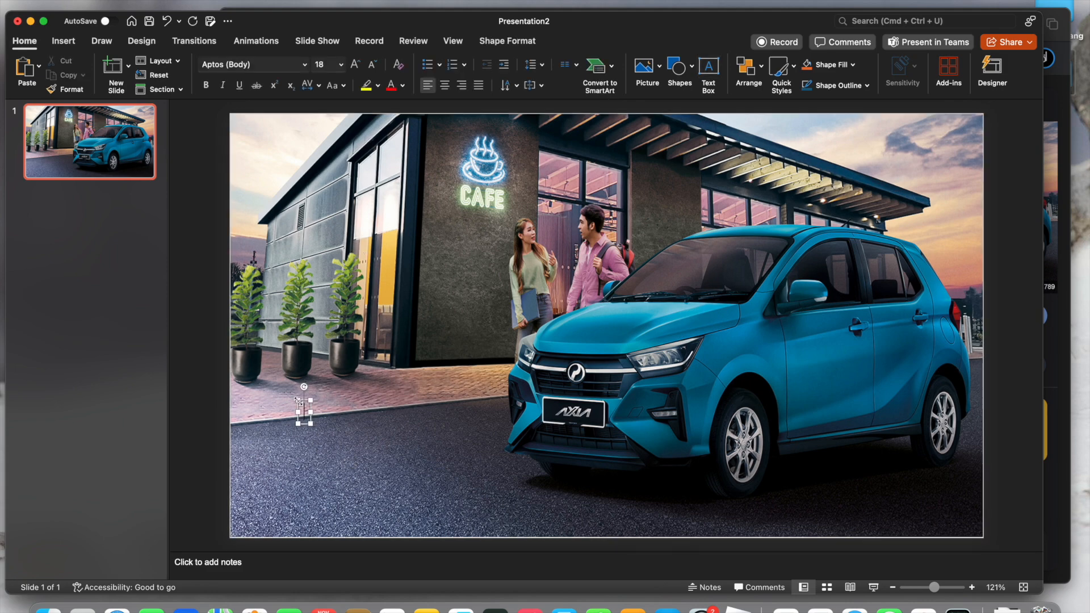
type("Sale of Perodua Axia")
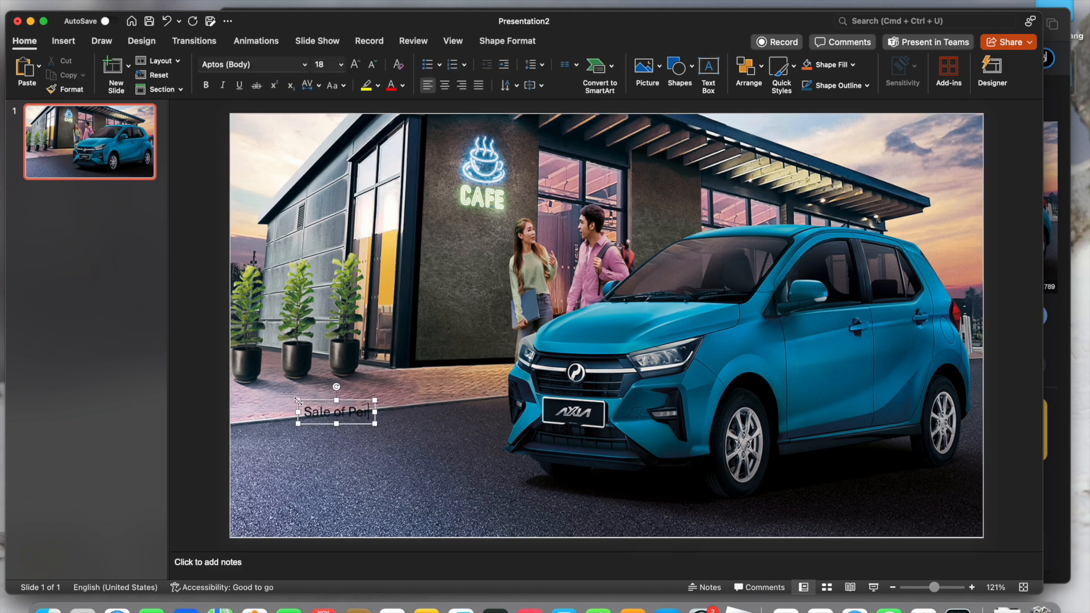
key("BackSpace")
key("BackSpace")
key("BackSpace")
key("BackSpace")
key("BackSpace")
key("BackSpace")
key("BackSpace")
key("BackSpace")
key("BackSpace")
key("BackSpace")
key("BackSpace")
key("BackSpace")
type("compact cars in Malaysia")
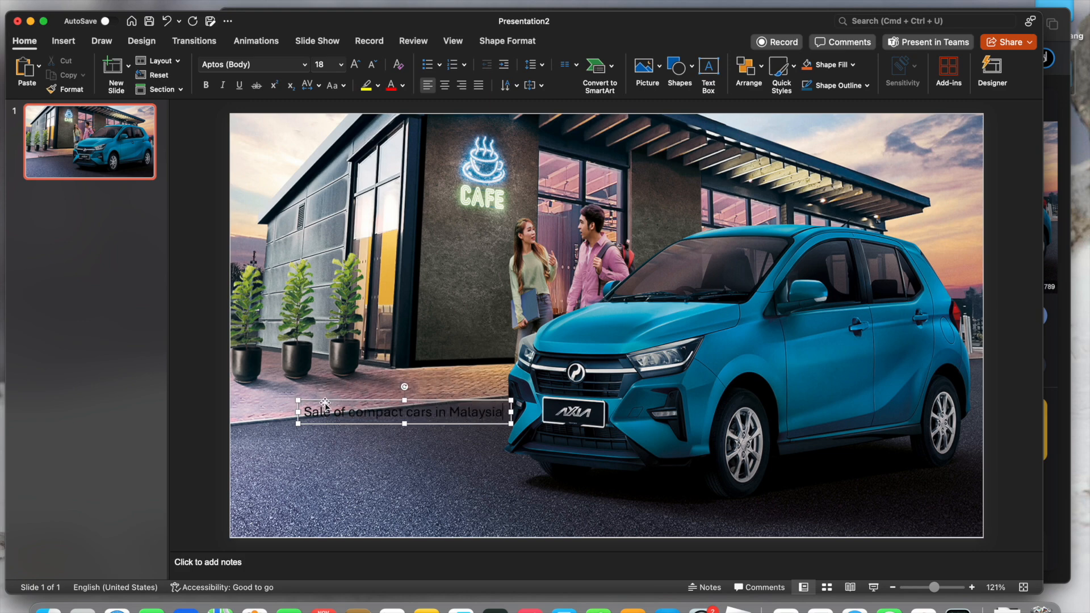
Step: Move the title text box down onto the road area and enlarge its text to 28 pt
left_click_drag(326, 404, 316, 464)
key("super+shift+period")
key("super+shift+period")
key("super+shift+period")
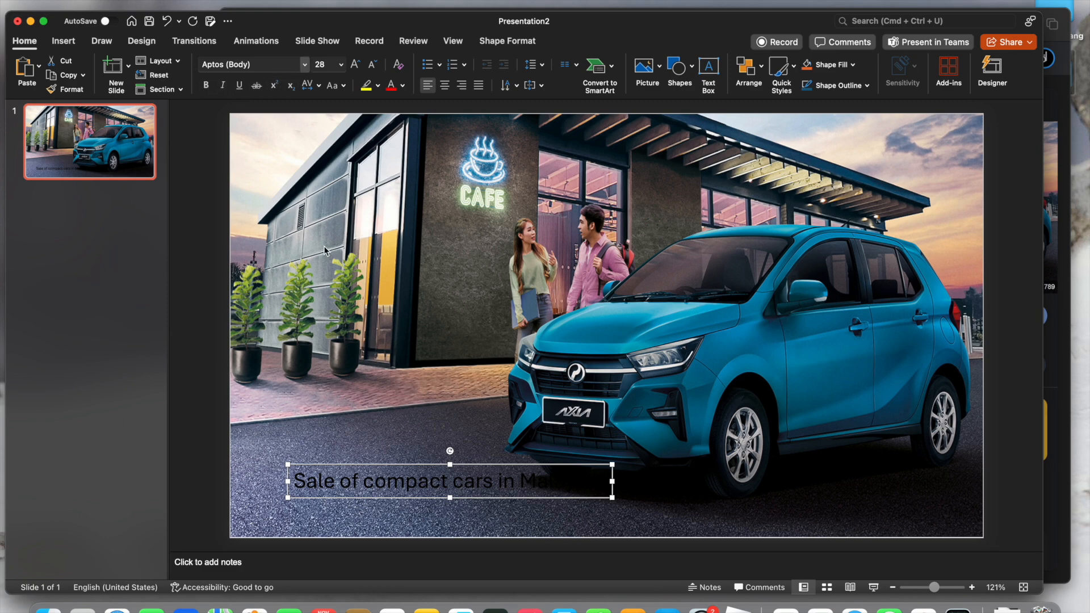
Step: Format the title in white Evogria Italic and move it to the slide's lower-left corner
left_click(305, 65)
mouse_move(291, 239)
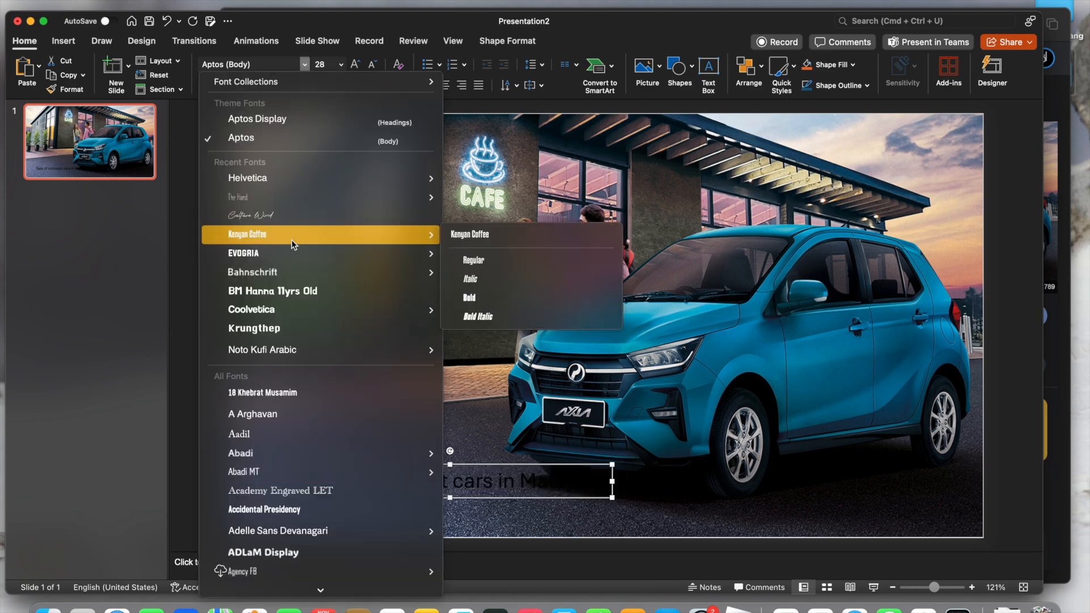
mouse_move(295, 260)
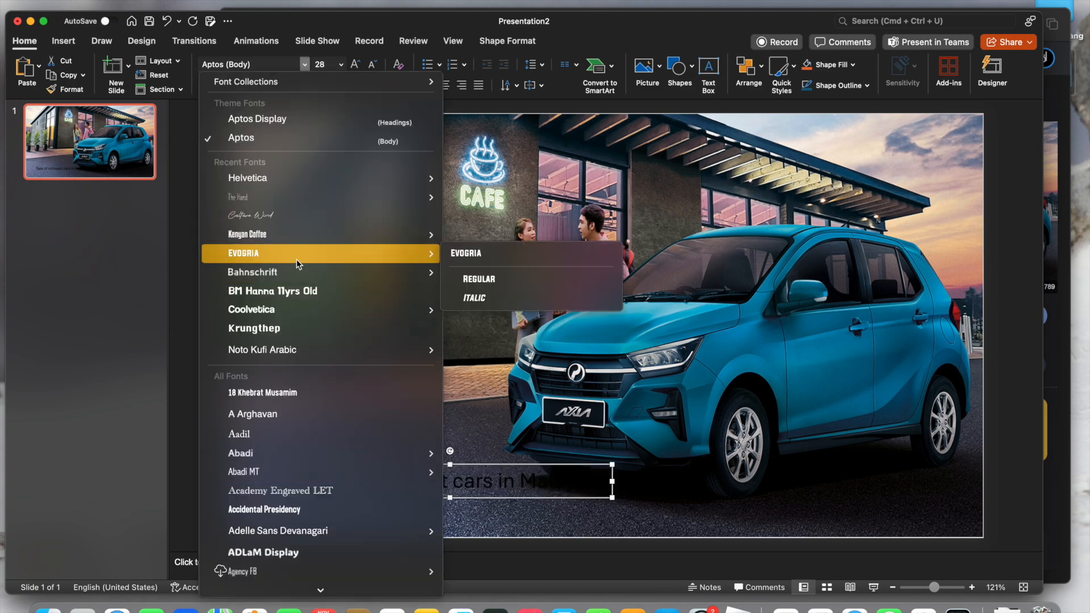
left_click(469, 298)
left_click(403, 85)
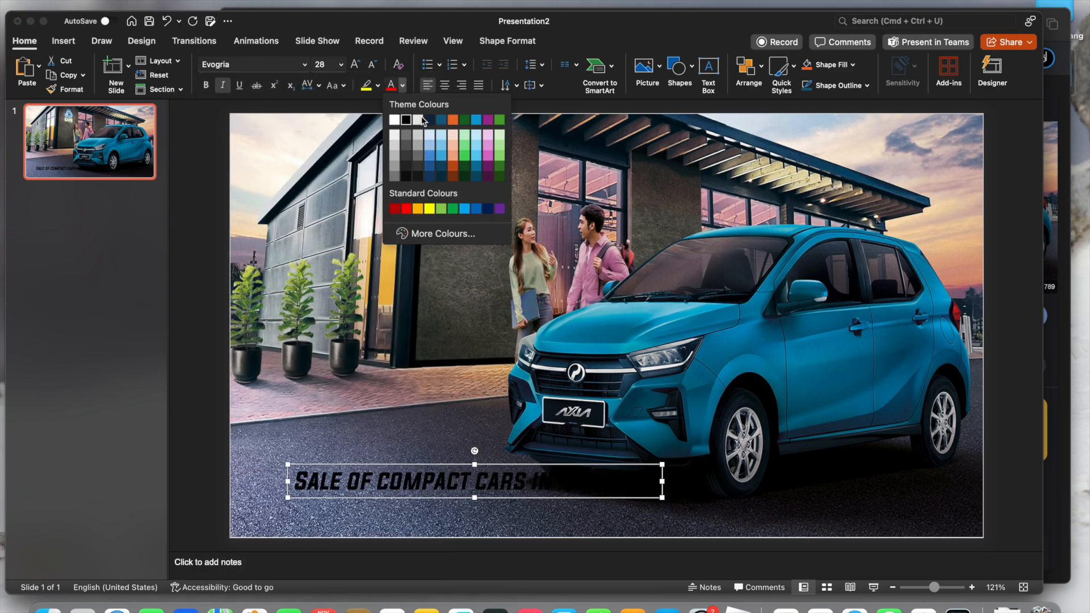
left_click(395, 120)
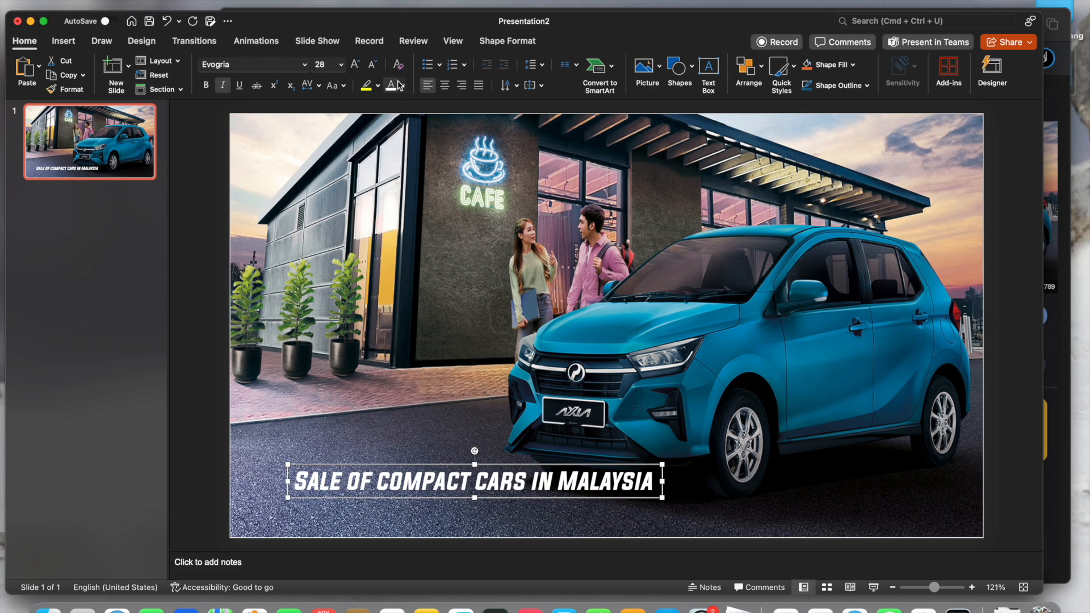
left_click(508, 41)
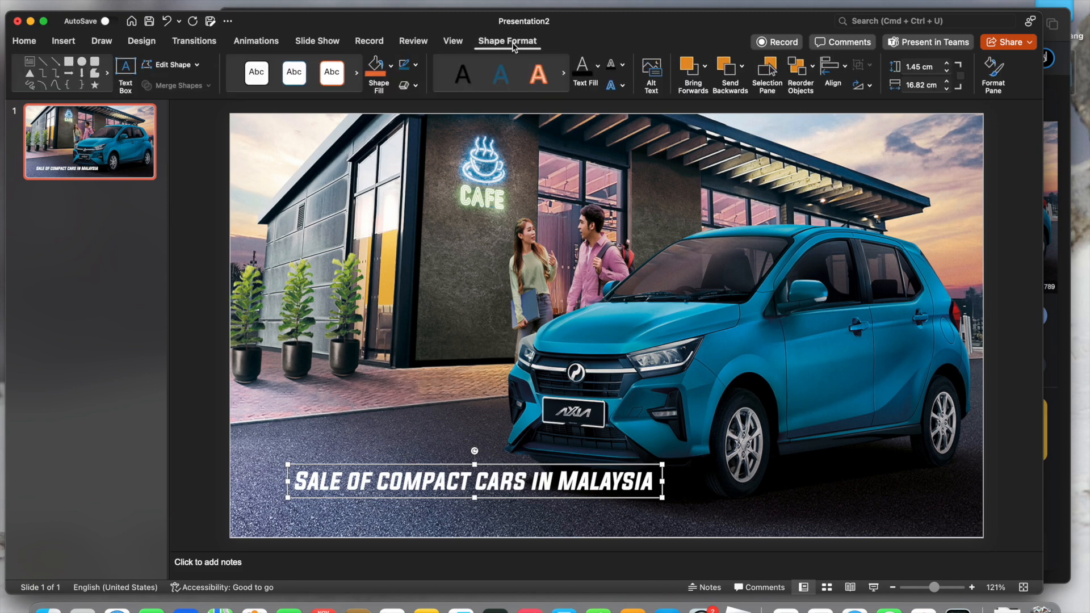
left_click_drag(445, 468, 387, 495)
Step: Try a blue text fill and a black text outline on the title, undoing both
left_click(598, 66)
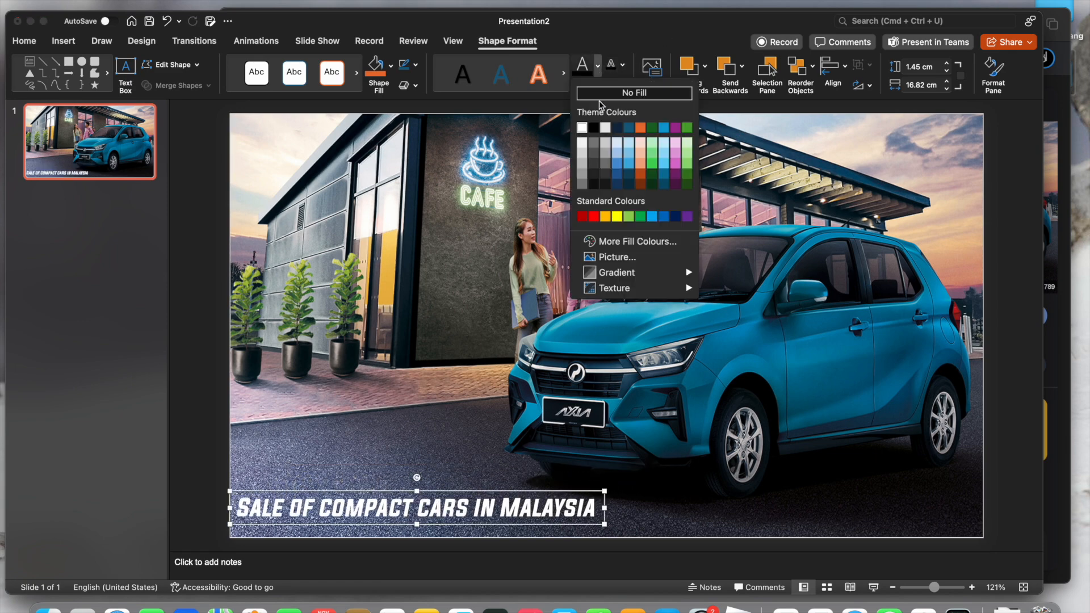
left_click(624, 166)
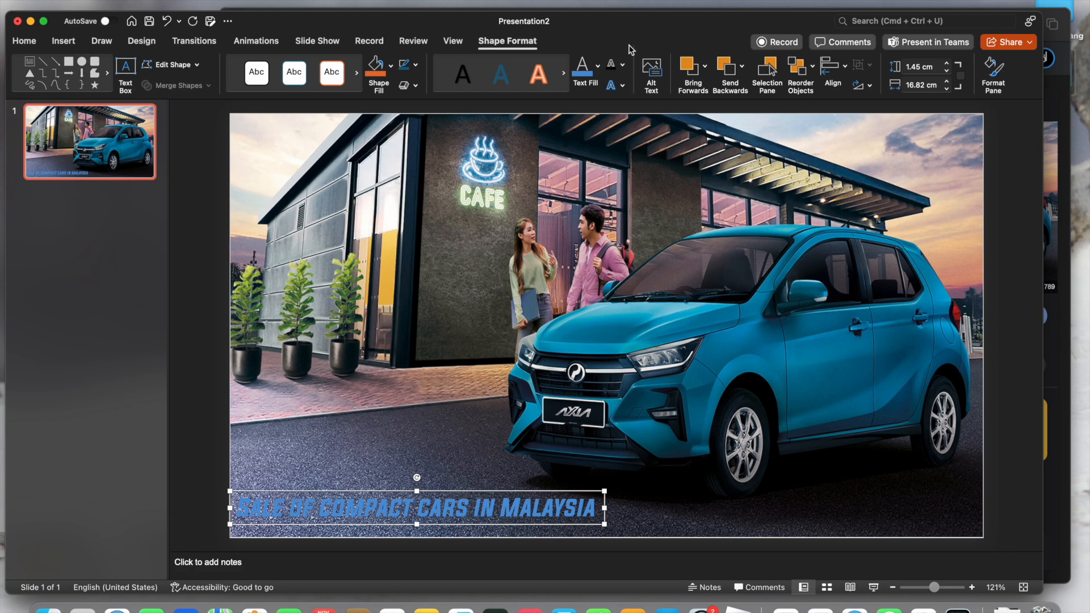
key("super+z")
left_click(623, 65)
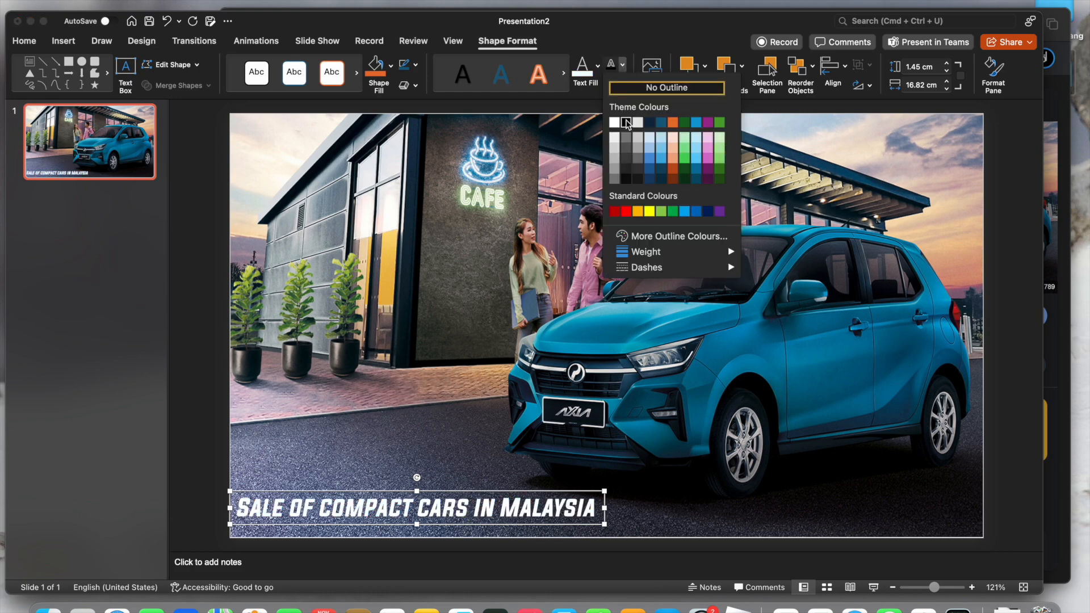
left_click(627, 123)
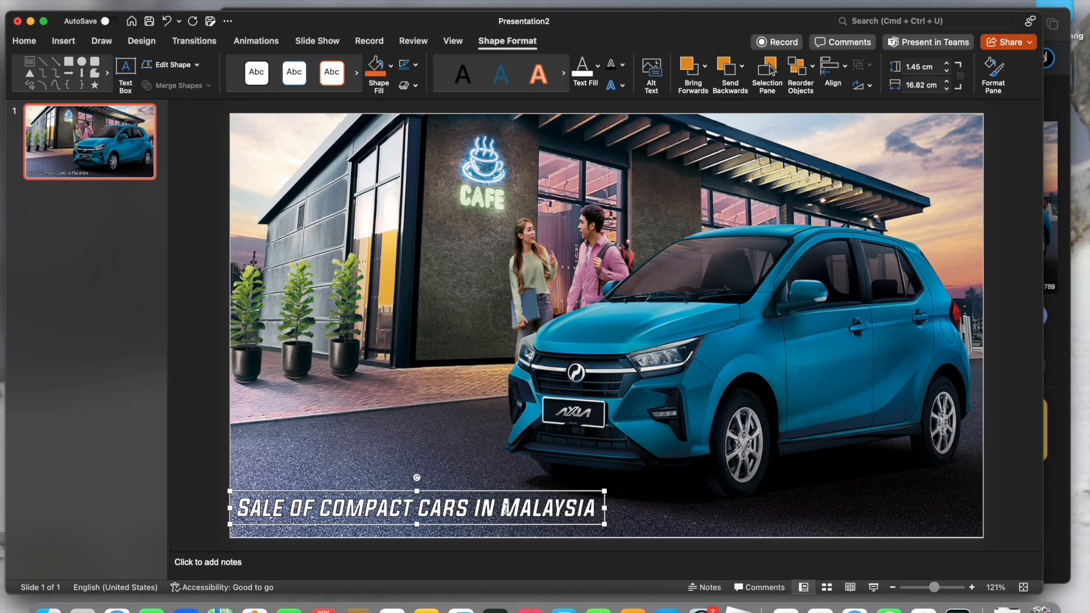
left_click(623, 65)
Step: Apply the first reflection variation to the title text and look through the 3D rotation and glow effects
left_click(623, 86)
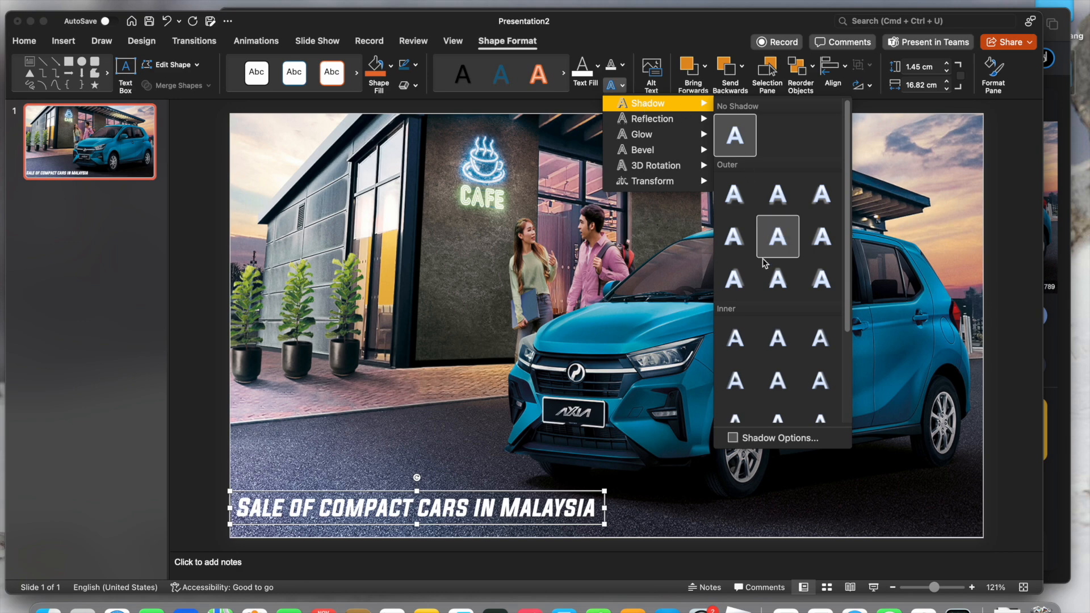
mouse_move(690, 127)
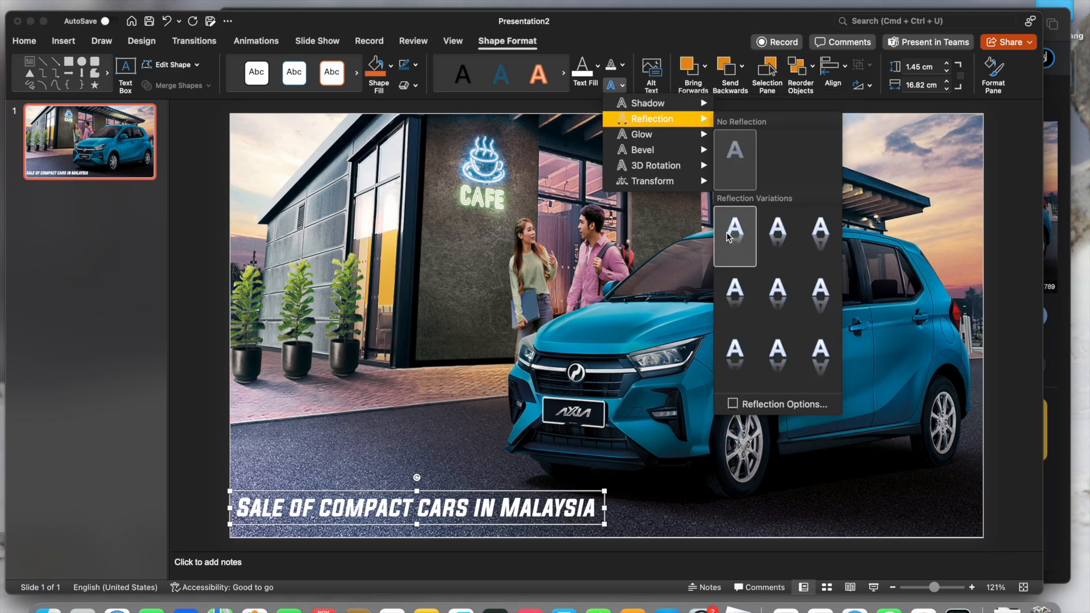
left_click(738, 236)
left_click(611, 85)
mouse_move(659, 166)
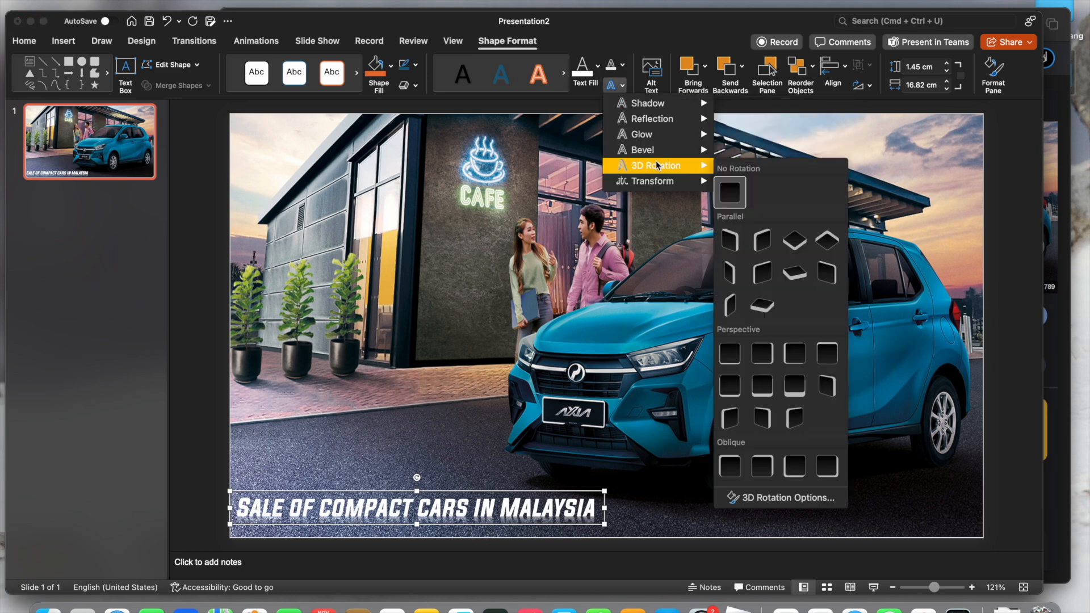
mouse_move(690, 133)
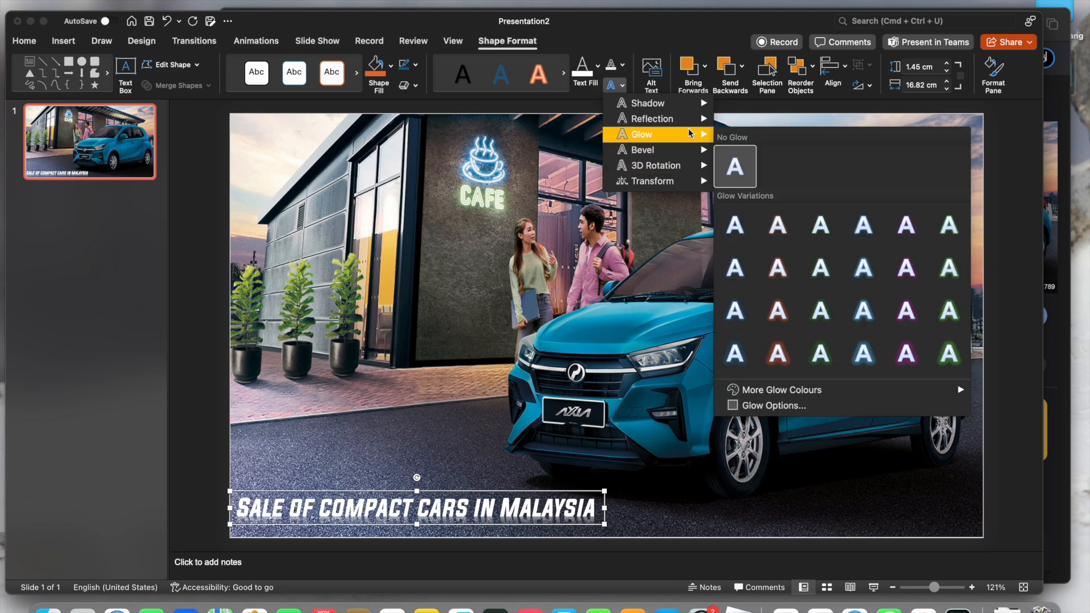
mouse_move(694, 186)
Step: Enlarge the title text to 44 pt
left_click(25, 41)
left_click(355, 64)
left_click(355, 65)
left_click(355, 65)
left_click(355, 65)
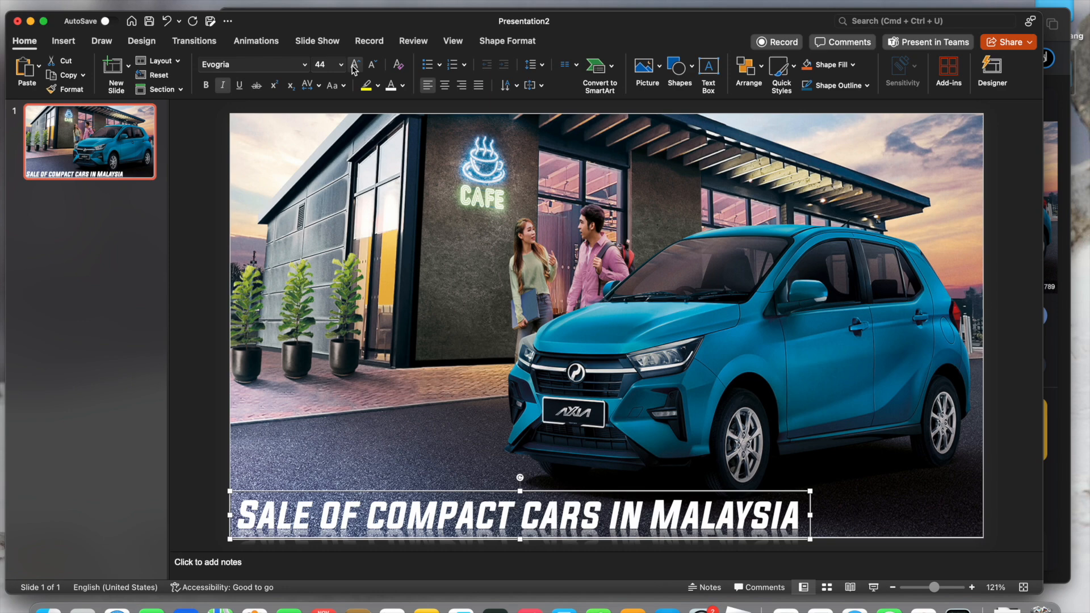
Step: Open the corrections settings for the car picture and try changing its sharpness, returning it to 0%
left_click(381, 269)
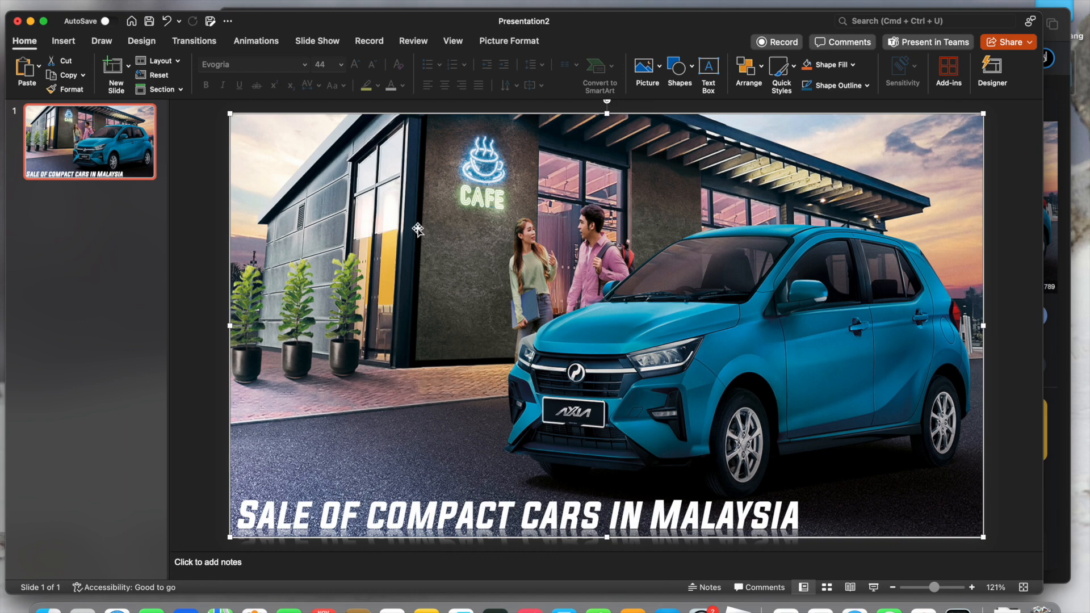
right_click(430, 241)
left_click(460, 534)
left_click(923, 139)
left_click(950, 142)
left_click(899, 162)
mouse_move(952, 225)
left_mouse_down()
mouse_move(923, 224)
mouse_move(977, 223)
mouse_move(939, 224)
mouse_move(953, 222)
left_mouse_up()
left_click(1028, 221)
left_click(1028, 221)
left_click(1028, 221)
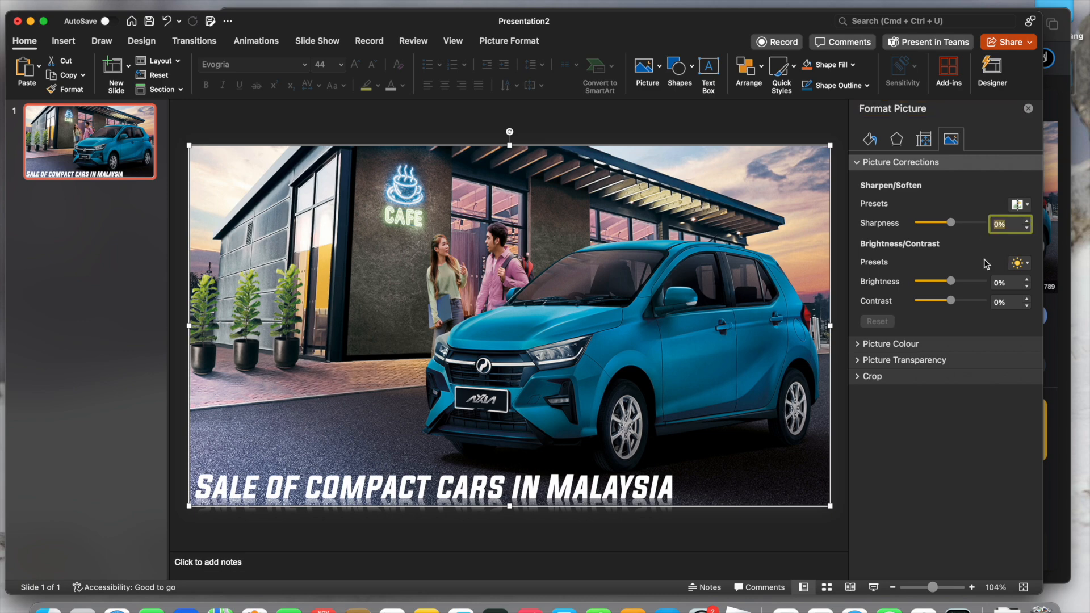
Step: Try changing the car picture's brightness and contrast, returning both to 0%
left_click_drag(951, 283, 906, 305)
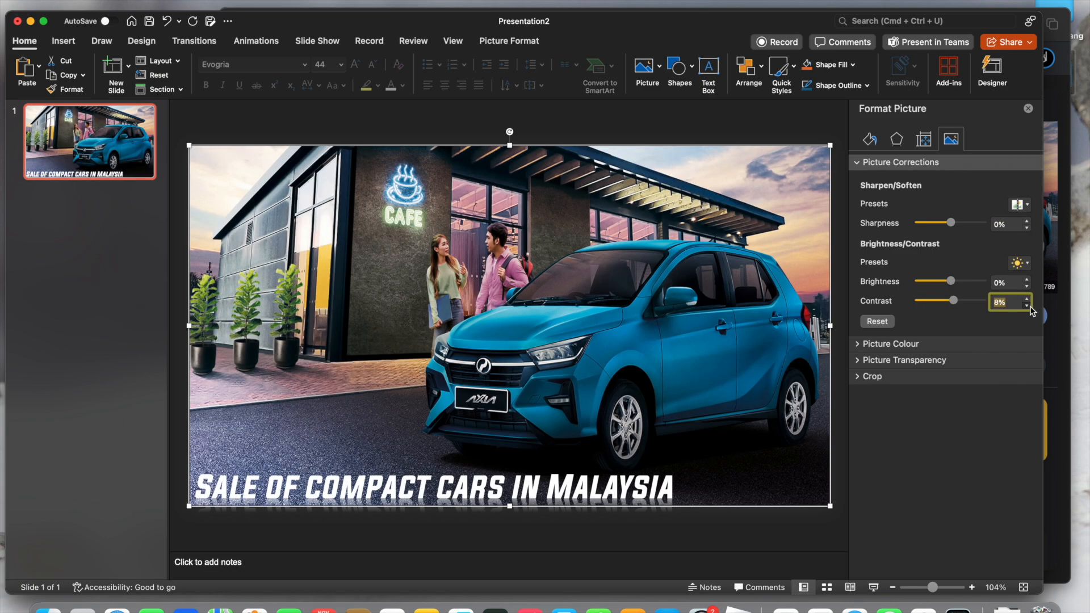
left_click(1026, 306)
left_click(1026, 306)
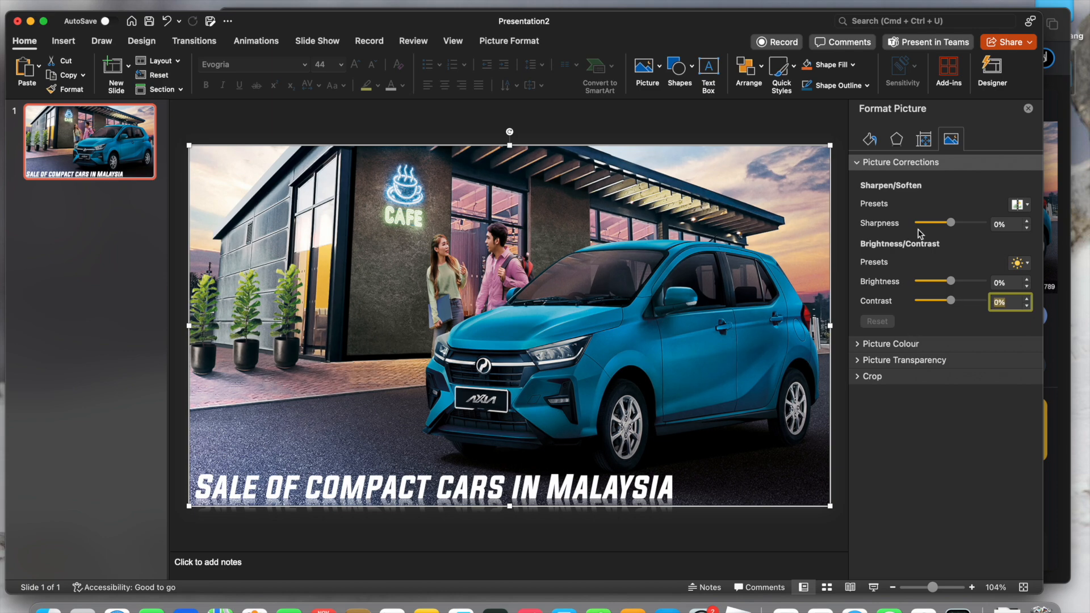
left_click(916, 164)
left_click(917, 178)
left_click(917, 179)
left_click(918, 194)
left_click(918, 195)
left_click(891, 178)
Step: Apply the inner centre shadow to the car picture and set its blur to 100 pt
left_click(897, 139)
left_click(870, 163)
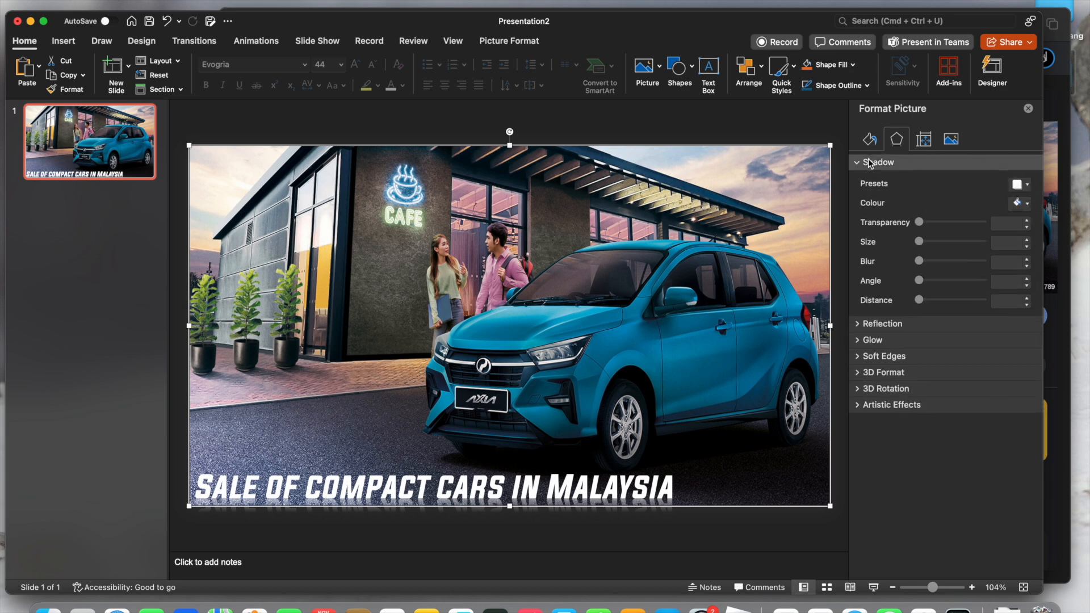
left_click(1022, 184)
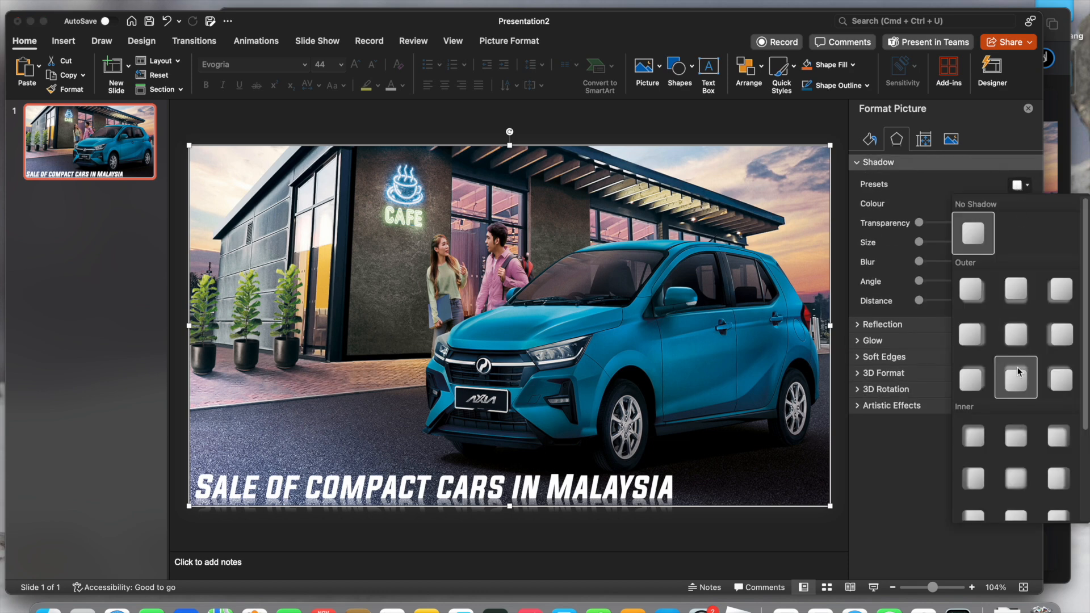
left_click(1018, 472)
left_click(1022, 184)
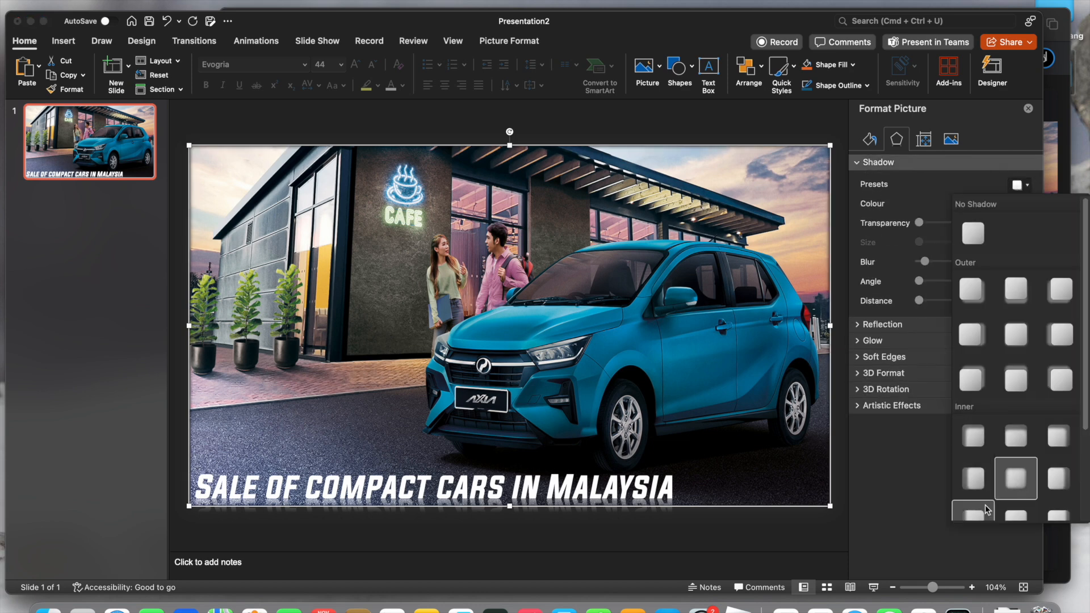
left_click(1018, 479)
left_click_drag(925, 262, 1007, 263)
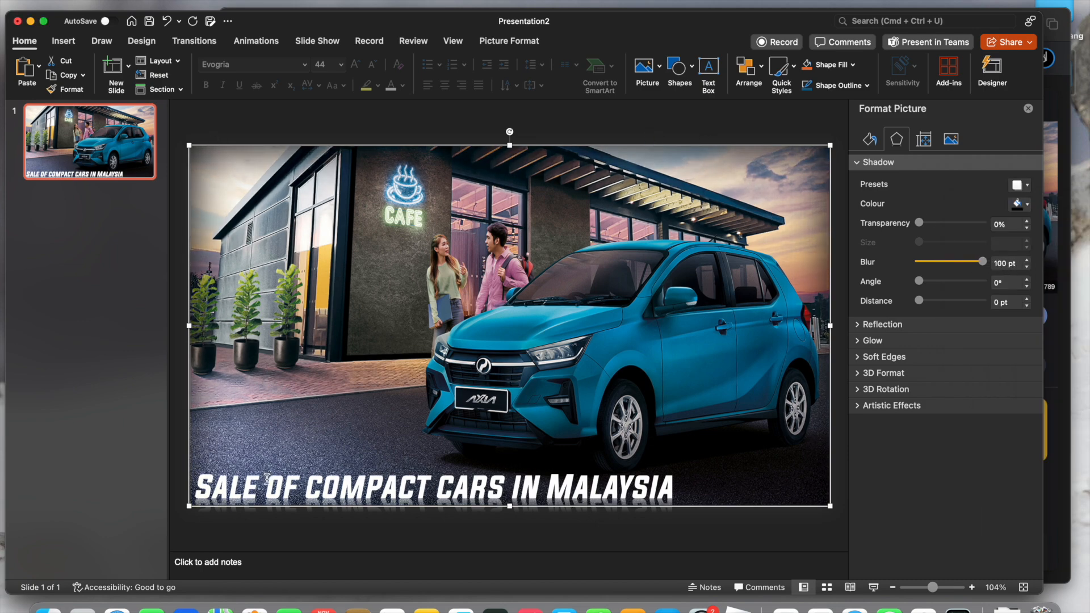
left_click(1028, 108)
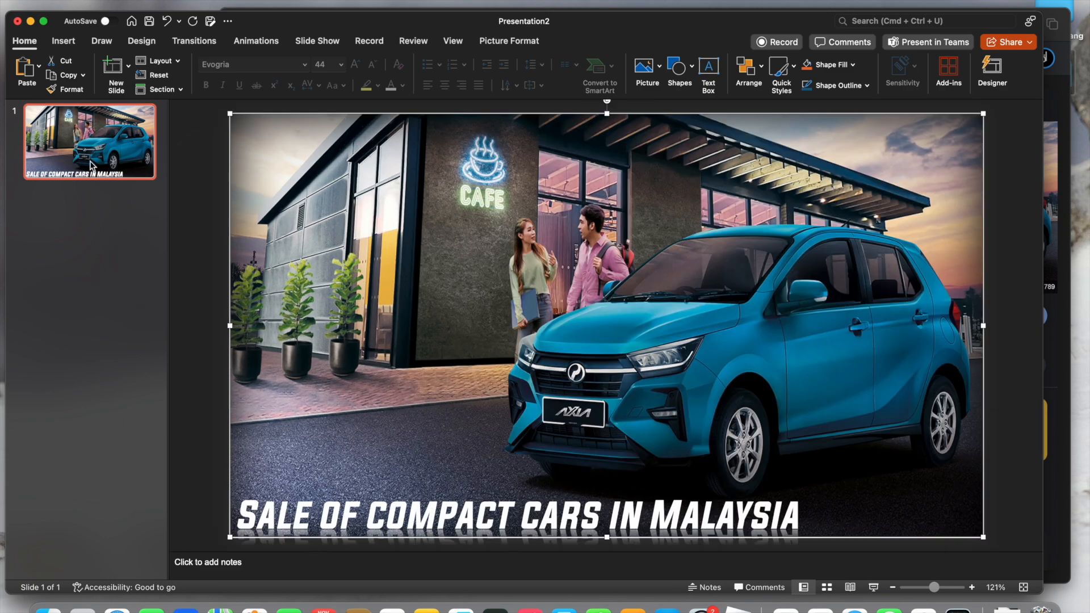
Step: Add three Title and Content slides after the title slide and look through the other slide layouts
left_click(113, 67)
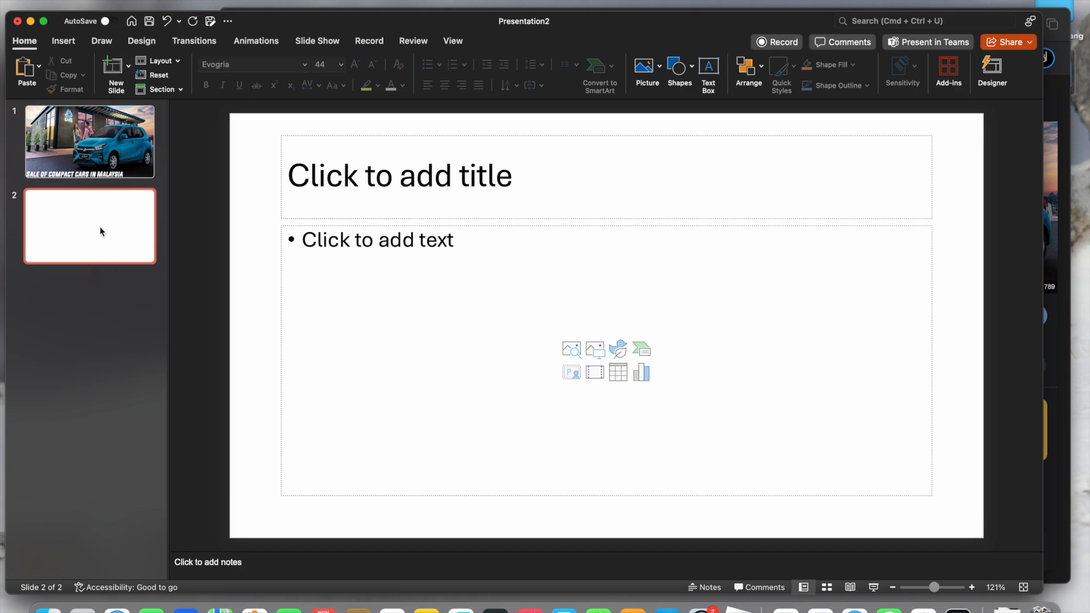
left_click(102, 146)
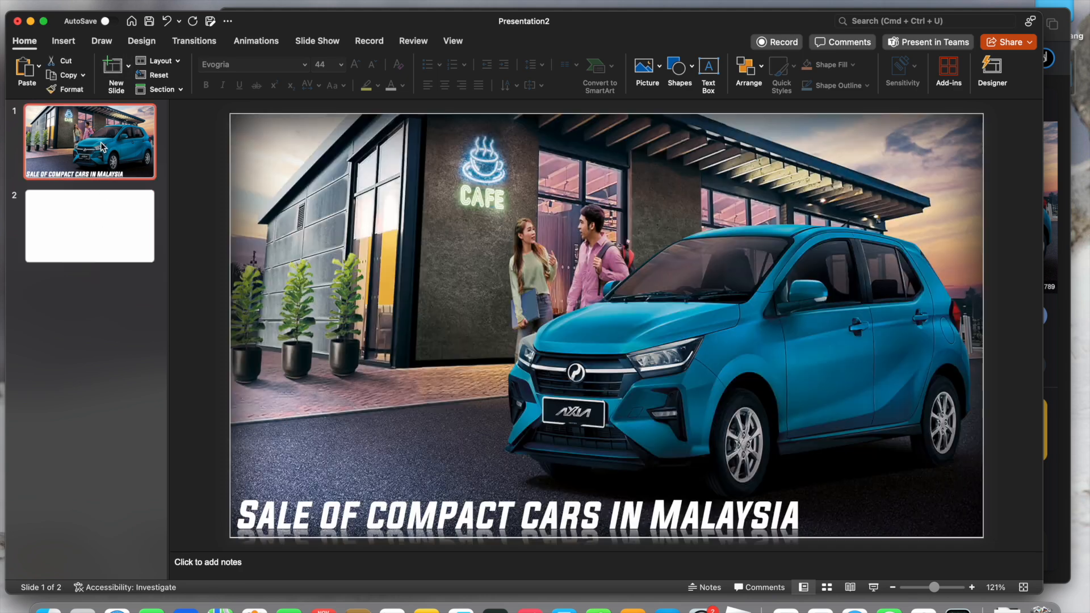
right_click(96, 160)
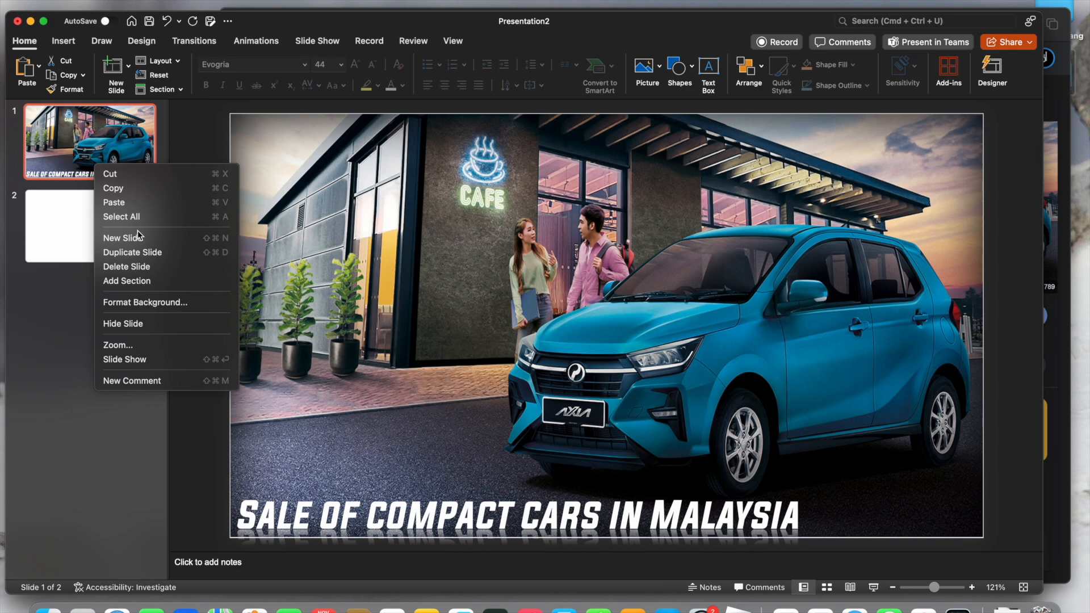
left_click(141, 236)
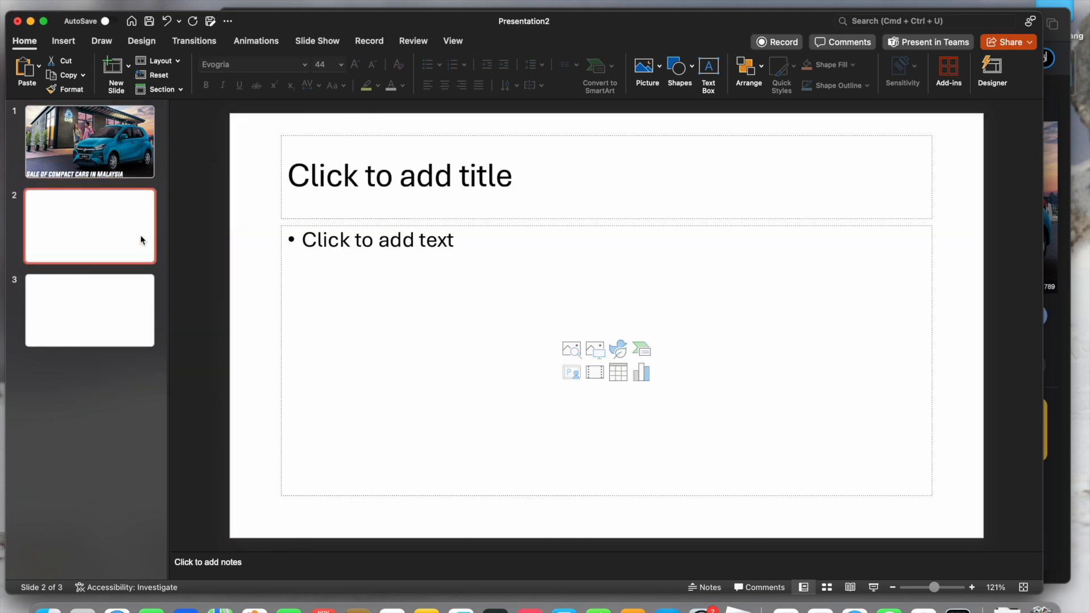
key("Return")
left_click(141, 241)
left_click(130, 68)
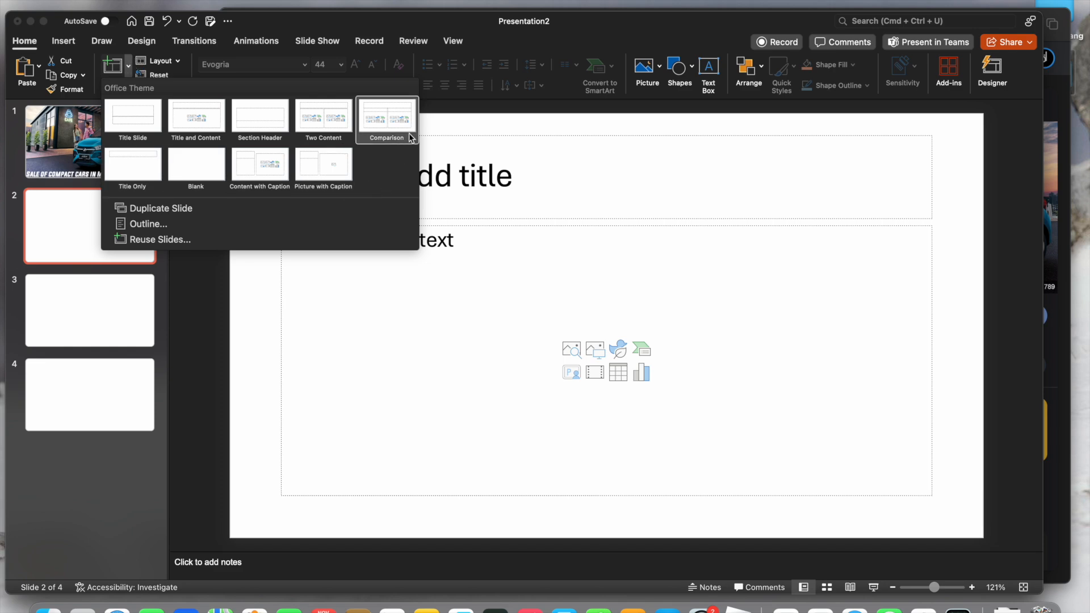
left_click(146, 169)
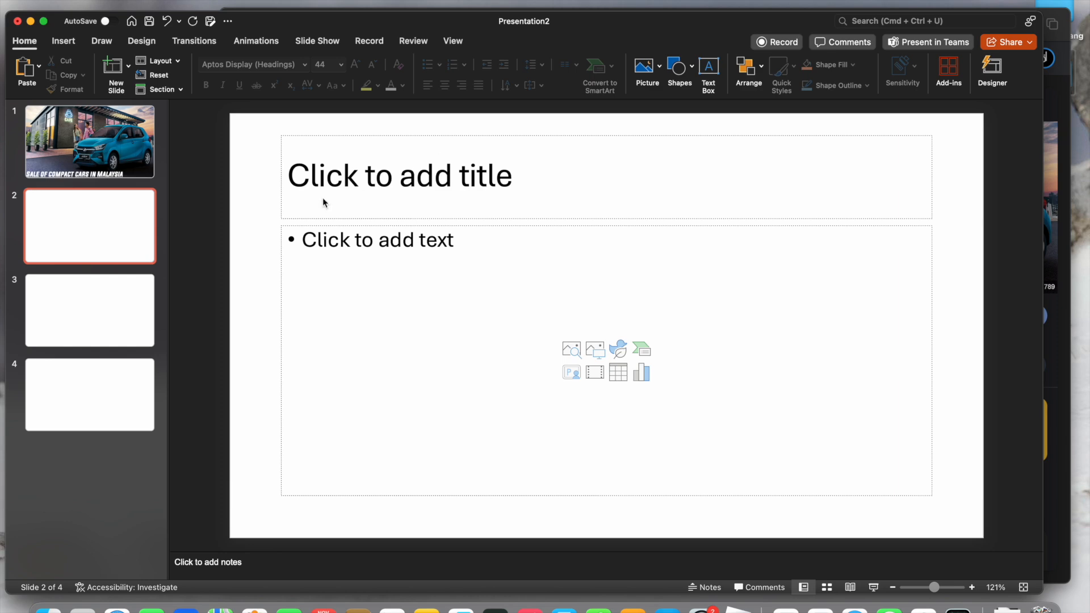
Step: Fill the background of slide 2 with a solid dark blue
right_click(256, 257)
left_click(298, 448)
left_click(1022, 254)
left_click(1020, 314)
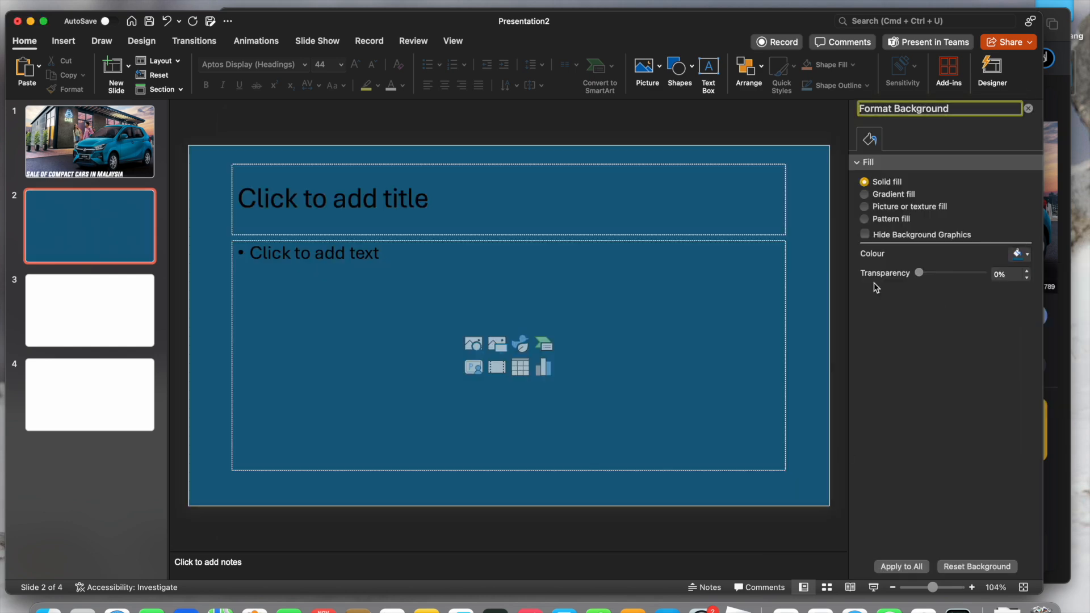
left_click(1020, 254)
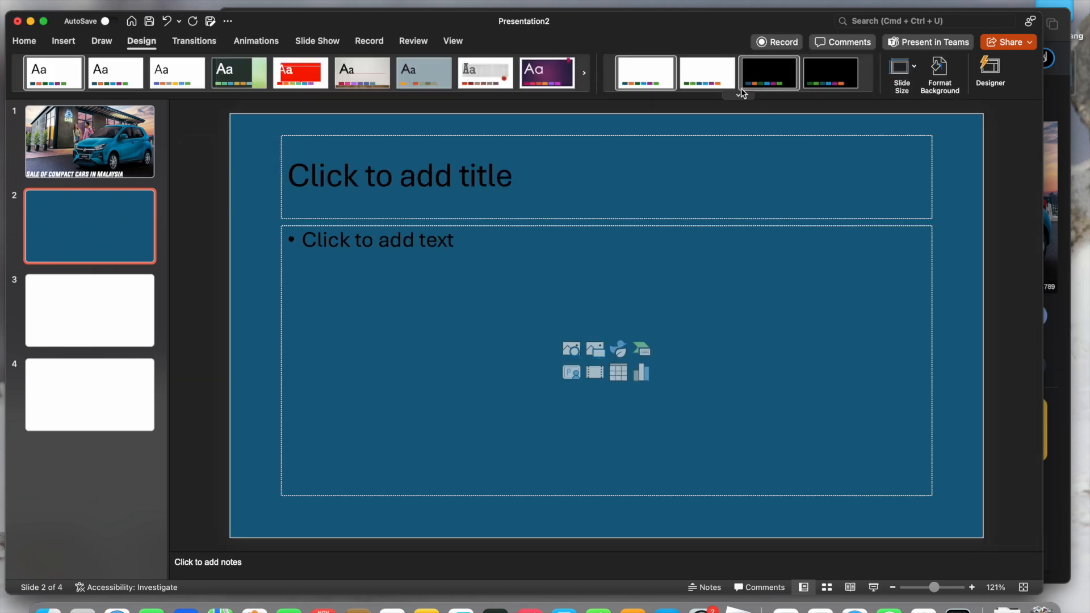
Step: Look through the theme colour sets and the gallery of presentation themes for slide 2
left_click(741, 91)
mouse_move(802, 161)
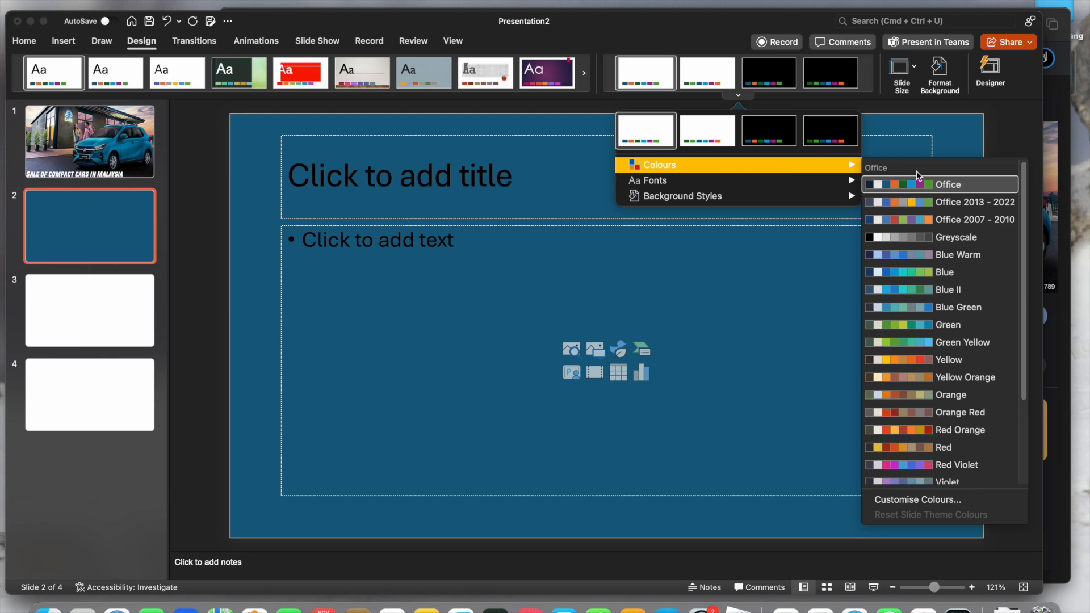
scroll(960, 398, "down", 2)
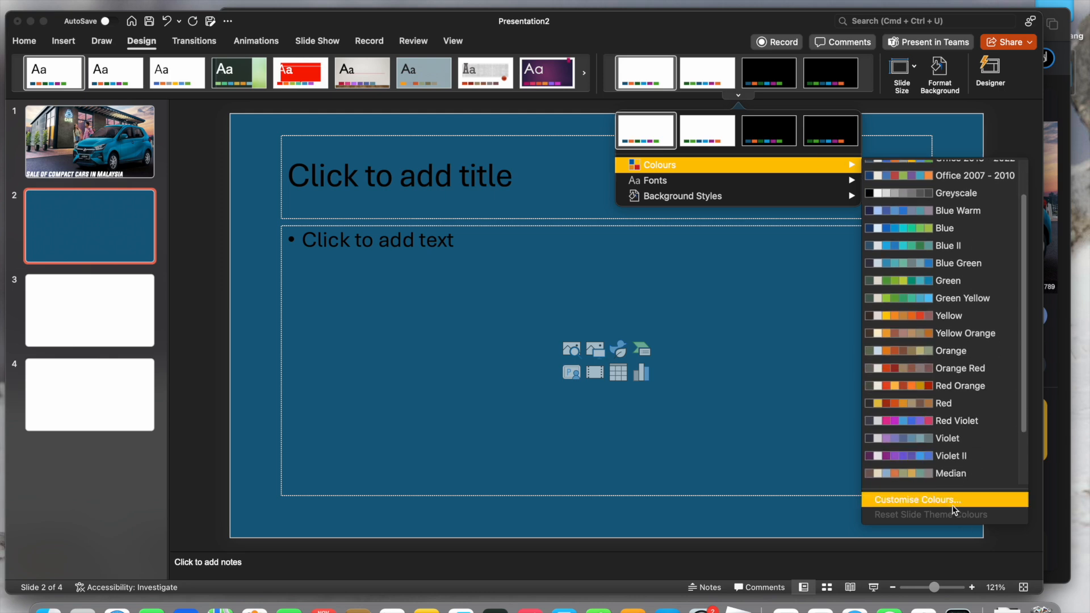
left_click(952, 502)
key("Escape")
left_click(583, 69)
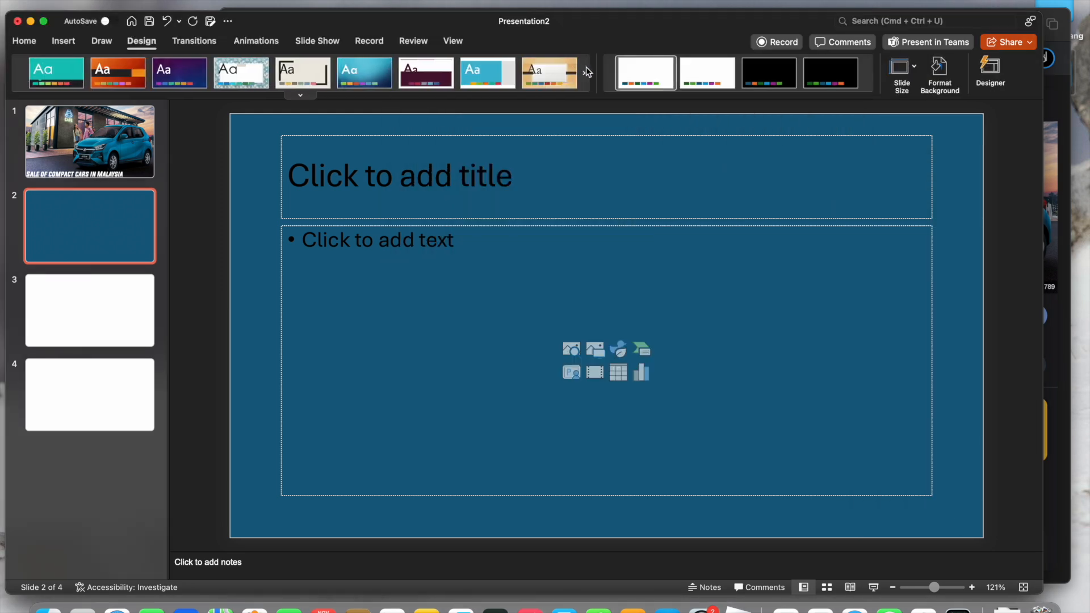
left_click(301, 95)
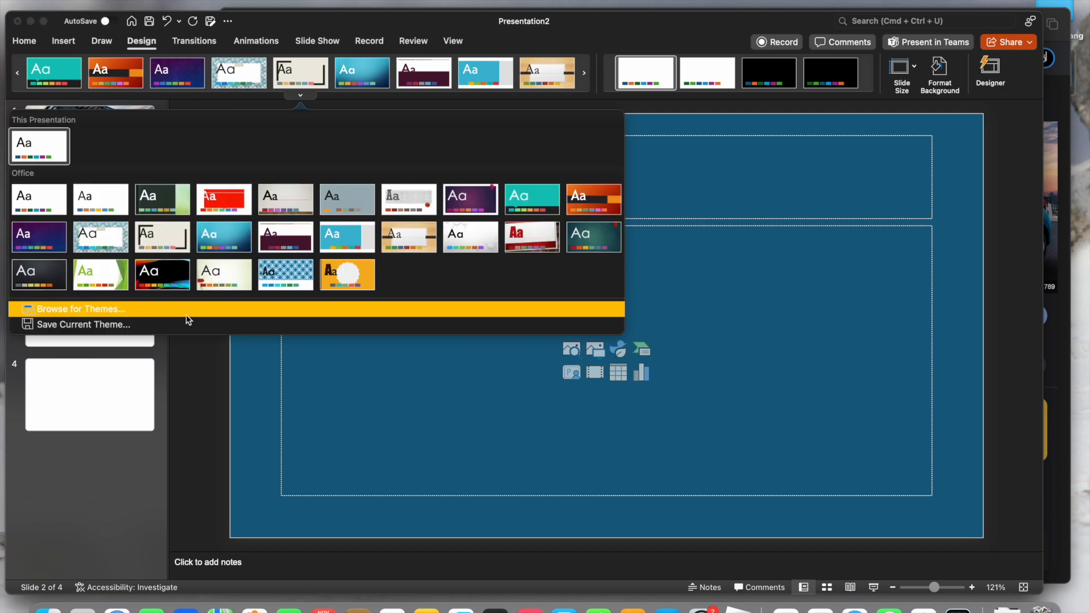
key("Escape")
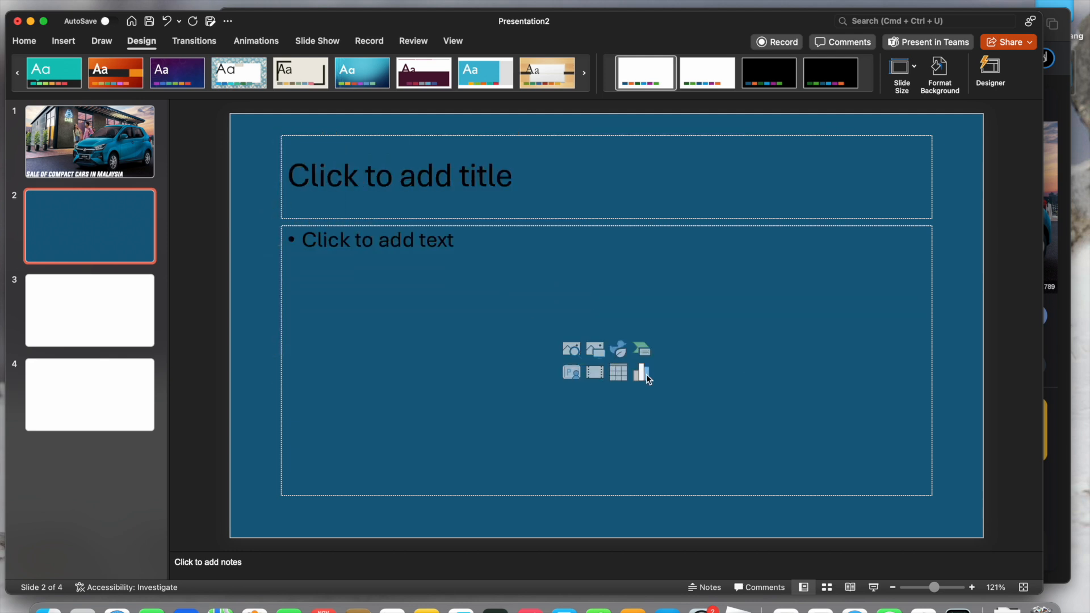
Step: Enter "Statistics" as the title of slide 2
left_click(460, 151)
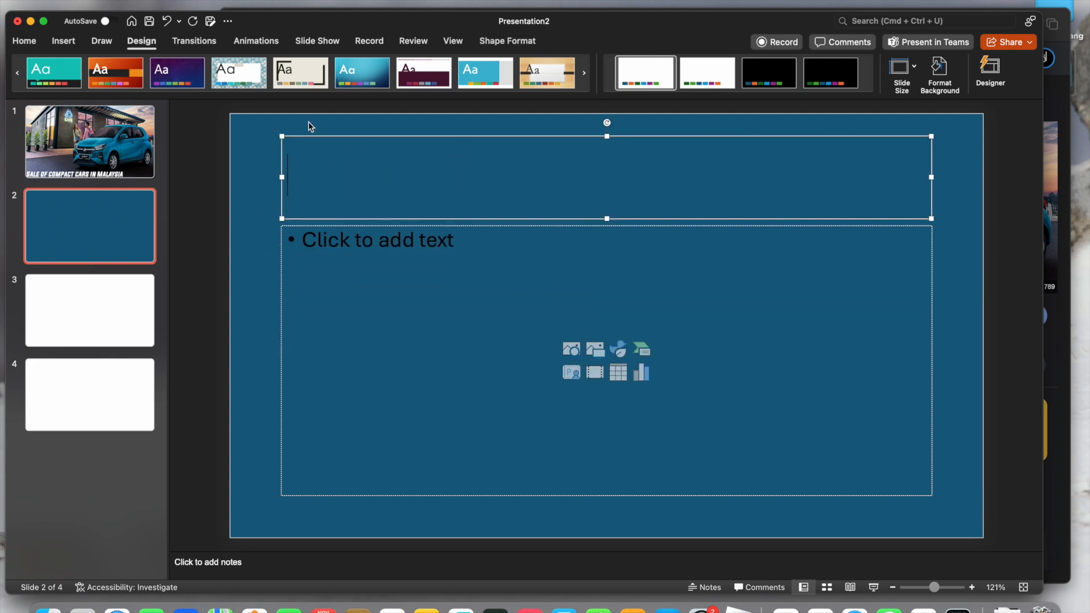
type("S")
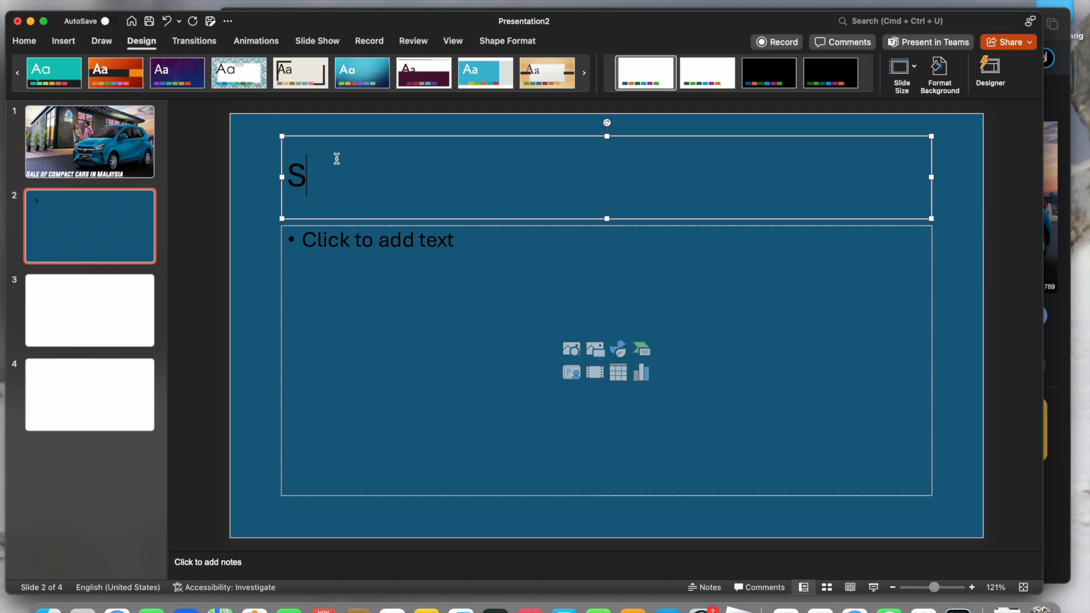
type("e")
key("BackSpace")
type("ale of")
key("BackSpace")
key("BackSpace")
key("BackSpace")
key("BackSpace")
key("BackSpace")
key("BackSpace")
type("tatistics")
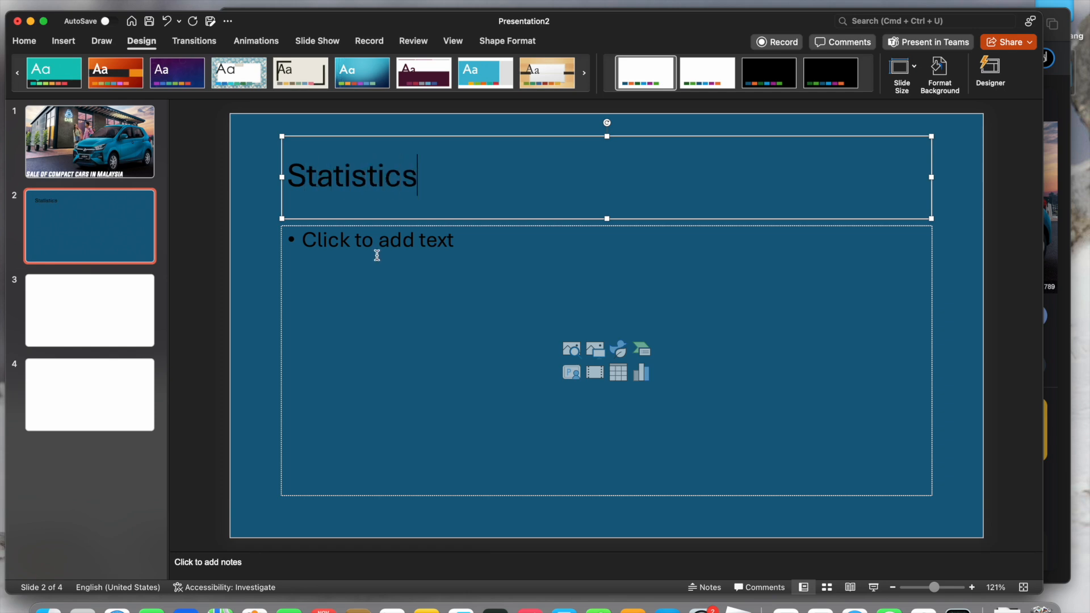
left_click(258, 278)
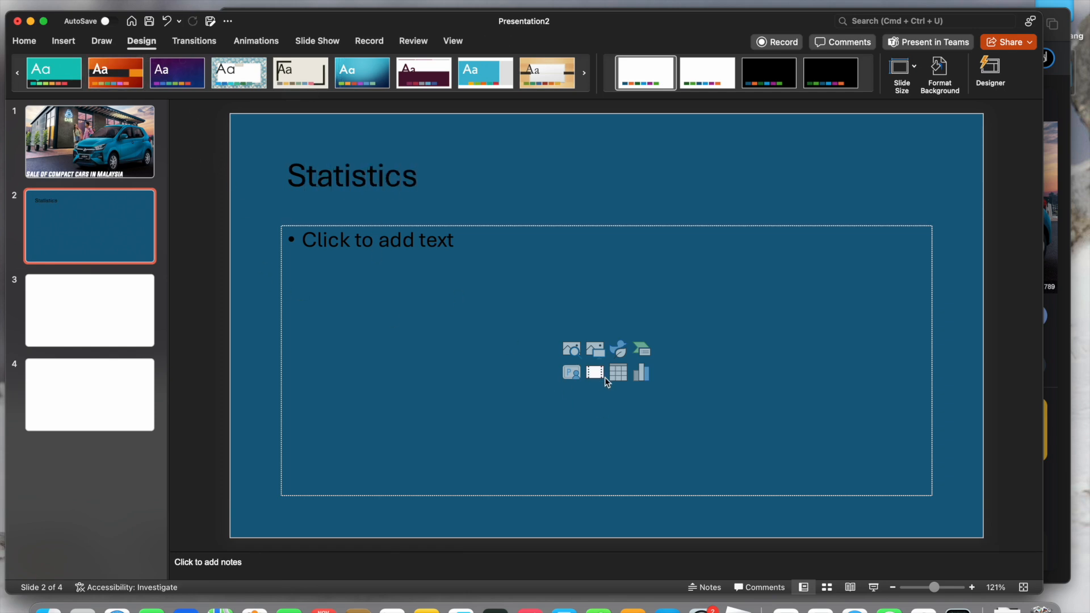
Step: Insert a 2D clustered column chart on the Statistics slide and move its data sheet aside so the chart can be seen
left_click(642, 375)
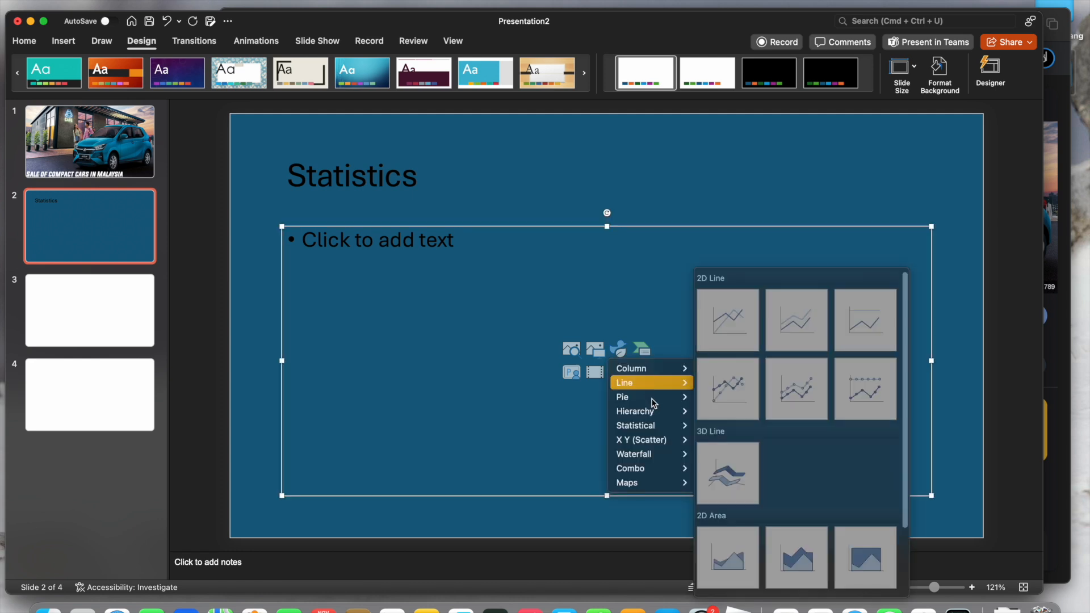
mouse_move(648, 369)
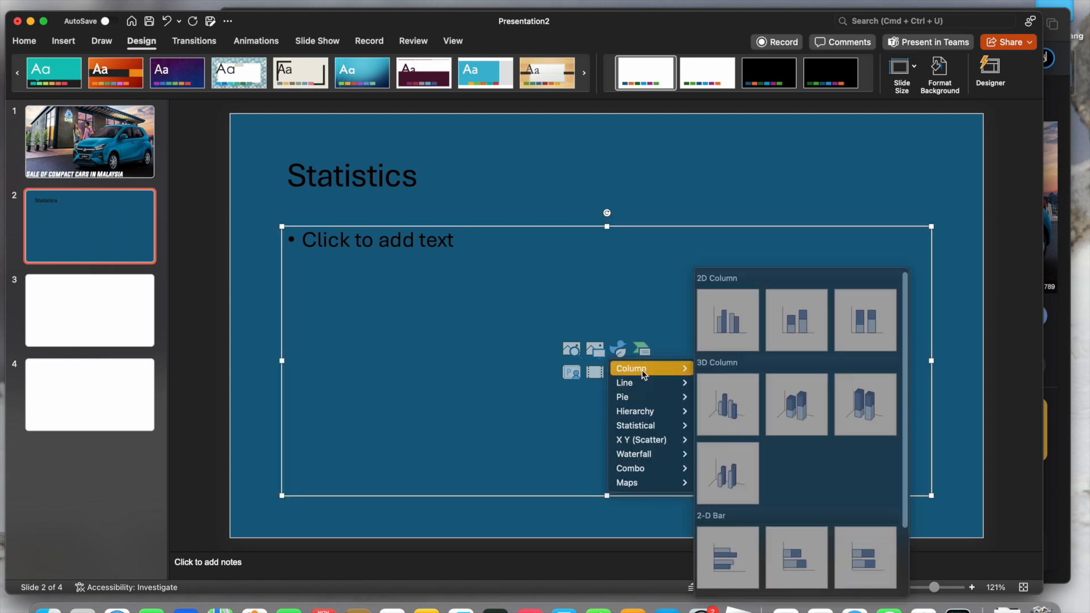
left_click(730, 335)
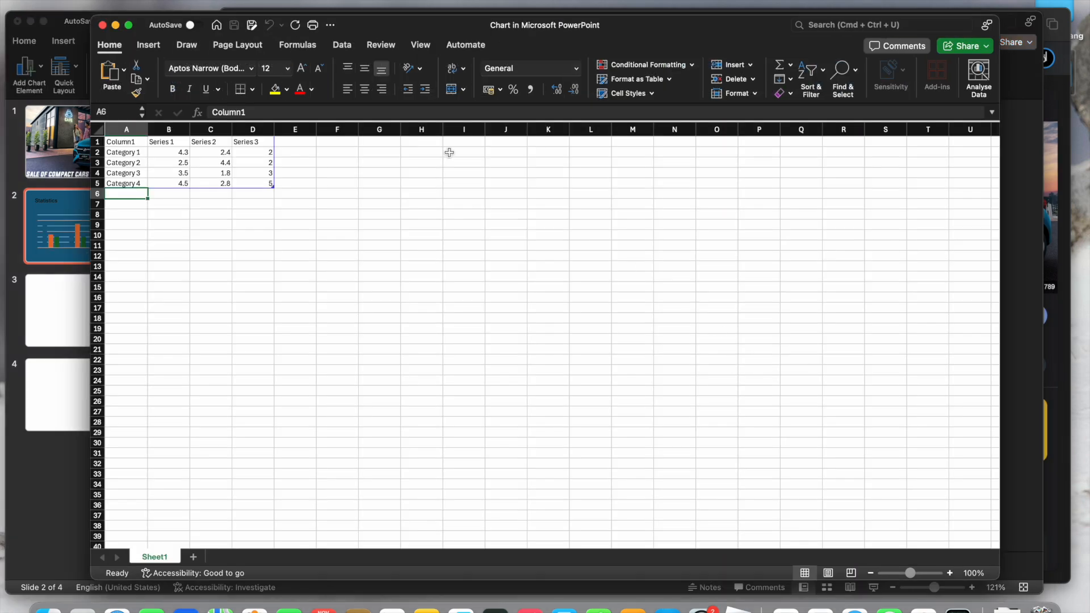
left_click_drag(366, 25, 910, 44)
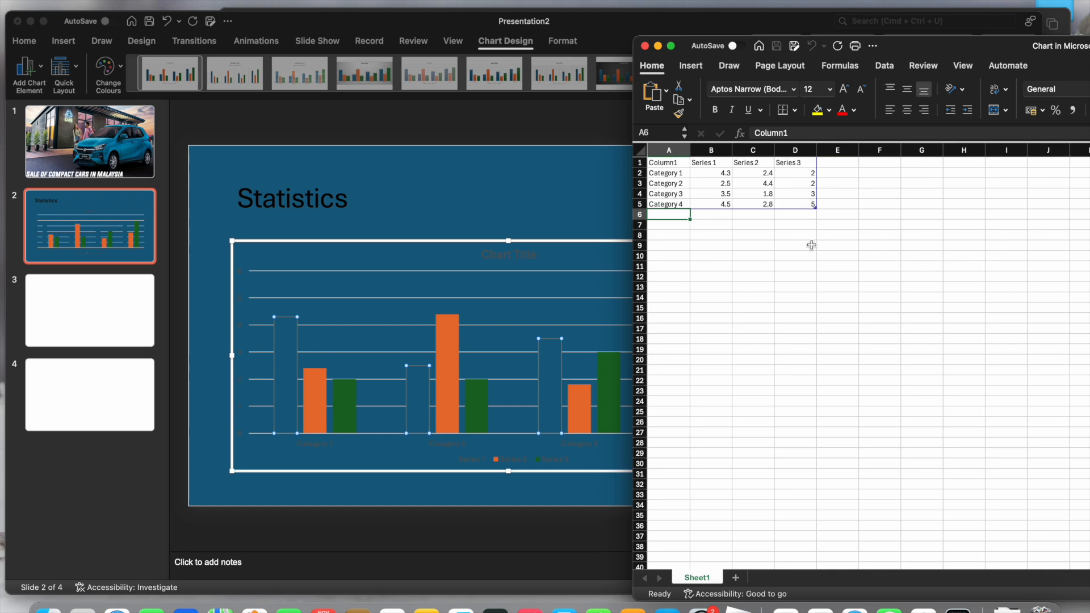
left_click_drag(816, 207, 791, 203)
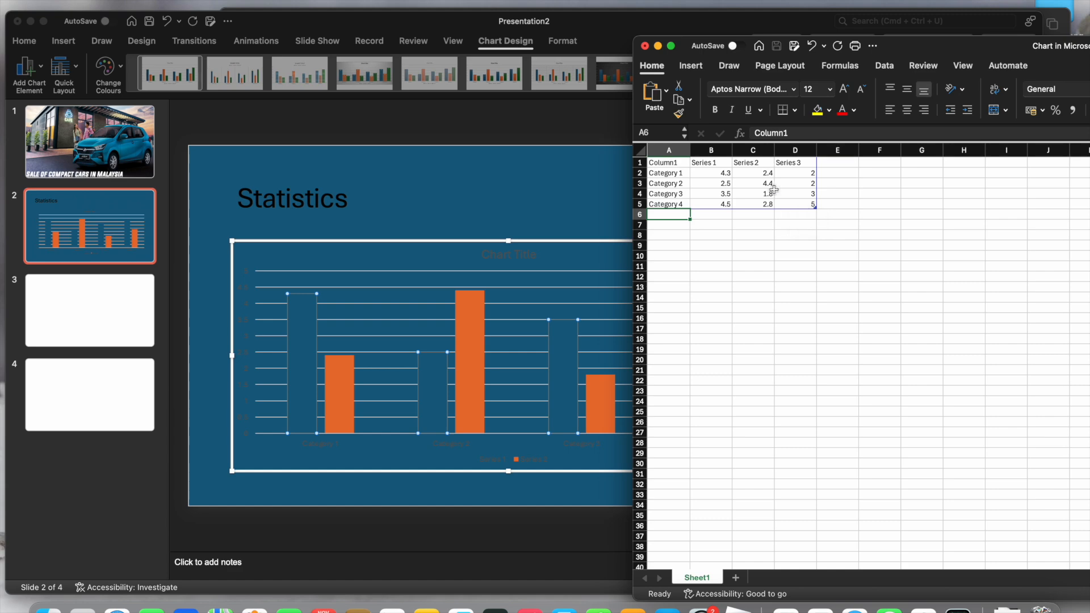
Step: Fill the Series 1 column of the chart data with 36000, 25000, 34400 and 24599
left_click(726, 172)
type("36000")
key("Return")
type("25000")
key("Return")
type("34400")
key("Return")
type("24599")
Step: Fill the Series 2 column of the chart data with 53252, 60432, 45345 and 13424
left_click(759, 173)
type("53252")
left_click(765, 182)
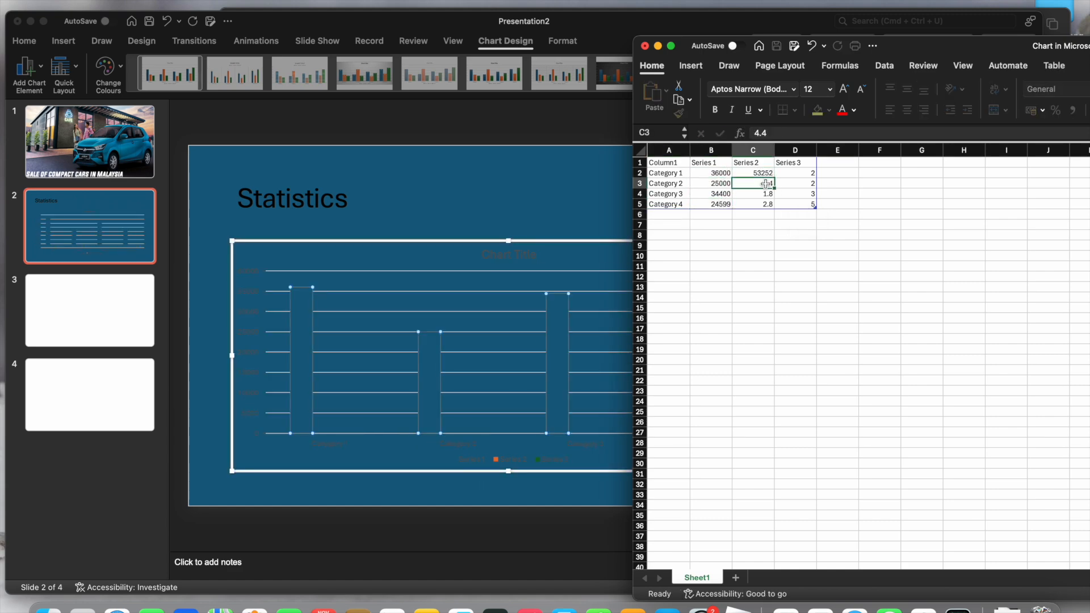
type("60432")
left_click(763, 193)
type("45345")
left_click(756, 204)
type("13424")
Step: Fill the Series 3 column of the chart data with 54632, 53235, 10349 and 32145
left_click(806, 173)
type("54632")
left_click(805, 183)
type("53235")
left_click(805, 193)
type("10349")
left_click(794, 205)
type("52145")
left_click(795, 234)
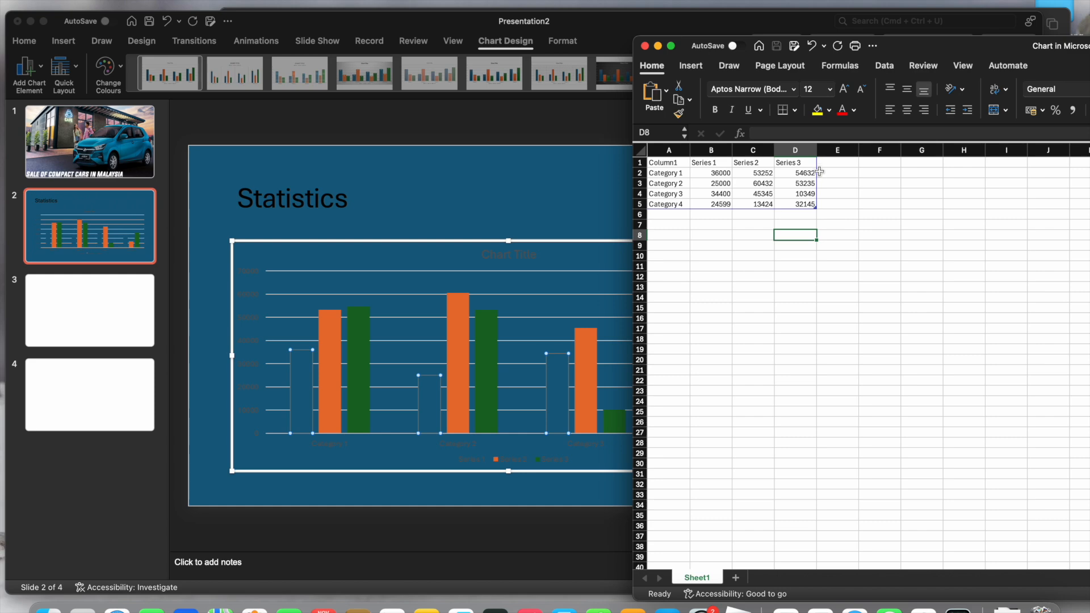
left_click(722, 162)
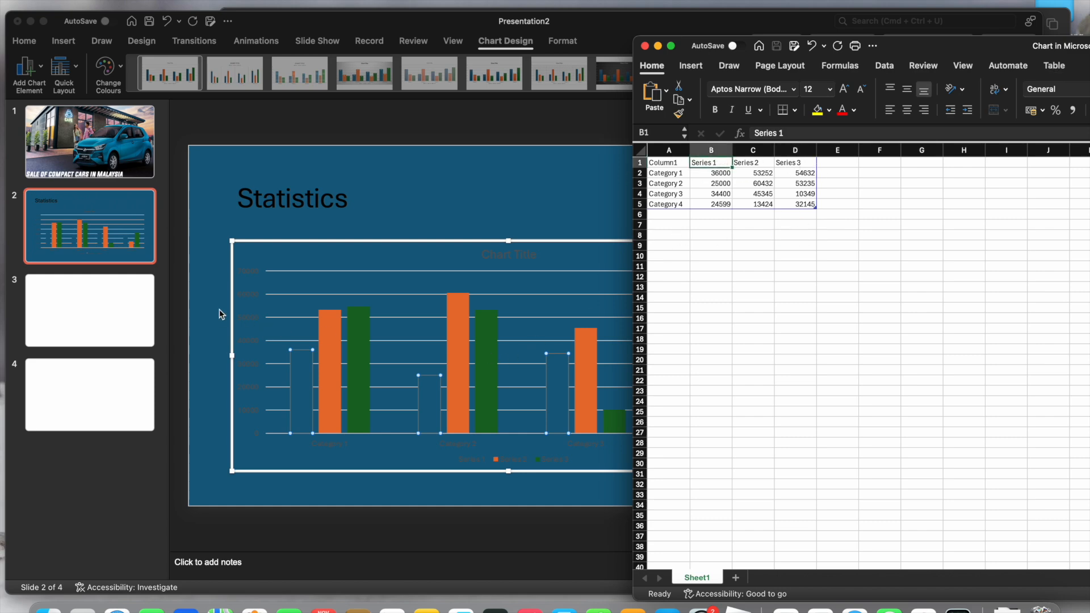
Step: Set the Statistics slide's background to a solid white fill
left_click(221, 315)
right_click(213, 306)
left_click(278, 492)
left_click(1021, 254)
left_click(986, 320)
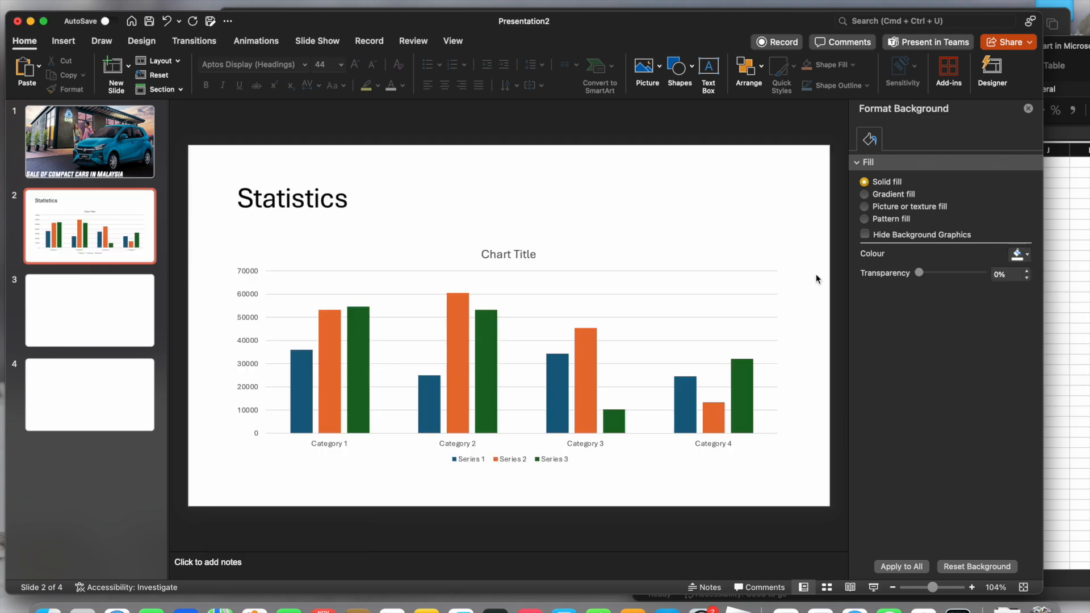
left_click(1029, 109)
Step: Rename the four chart categories in the data sheet as 2018, 2019, 2020 and 2021
left_click(668, 173)
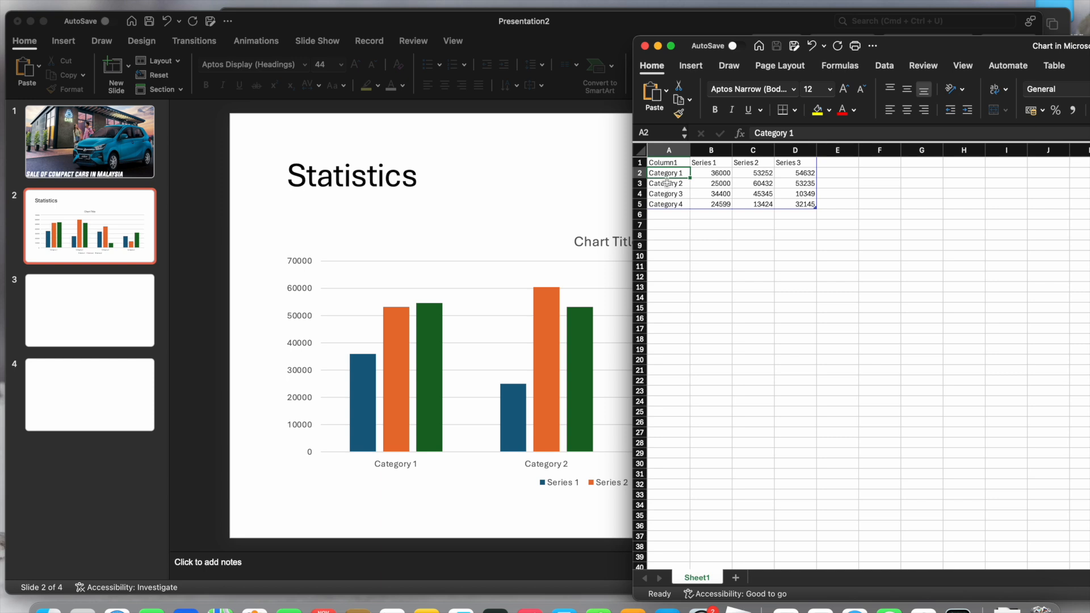
type("2018")
key("Return")
type("2019")
key("Return")
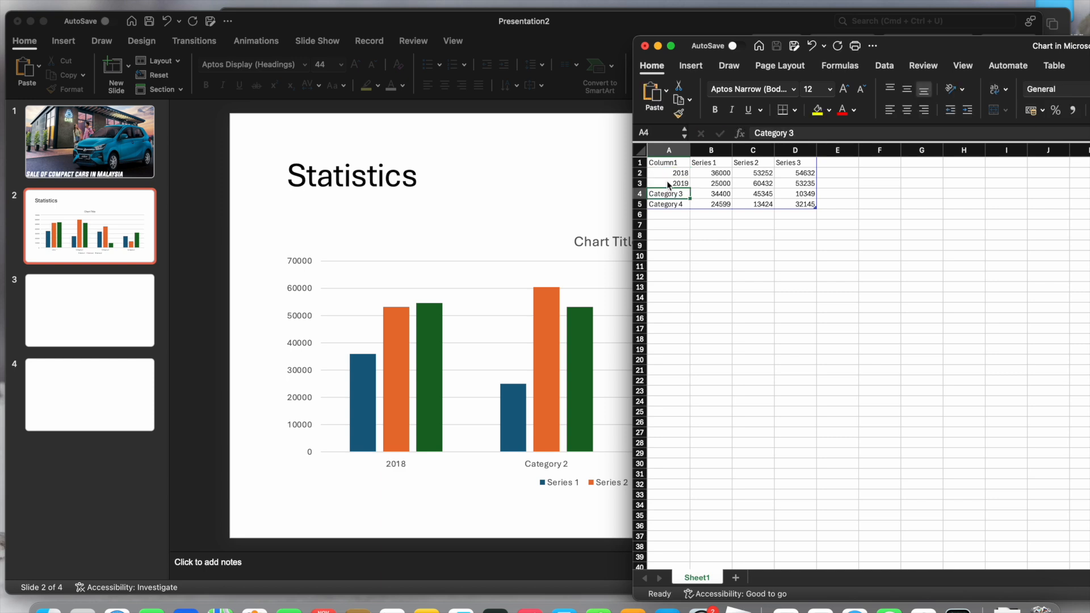
type("2020")
key("Return")
type("2021")
key("Return")
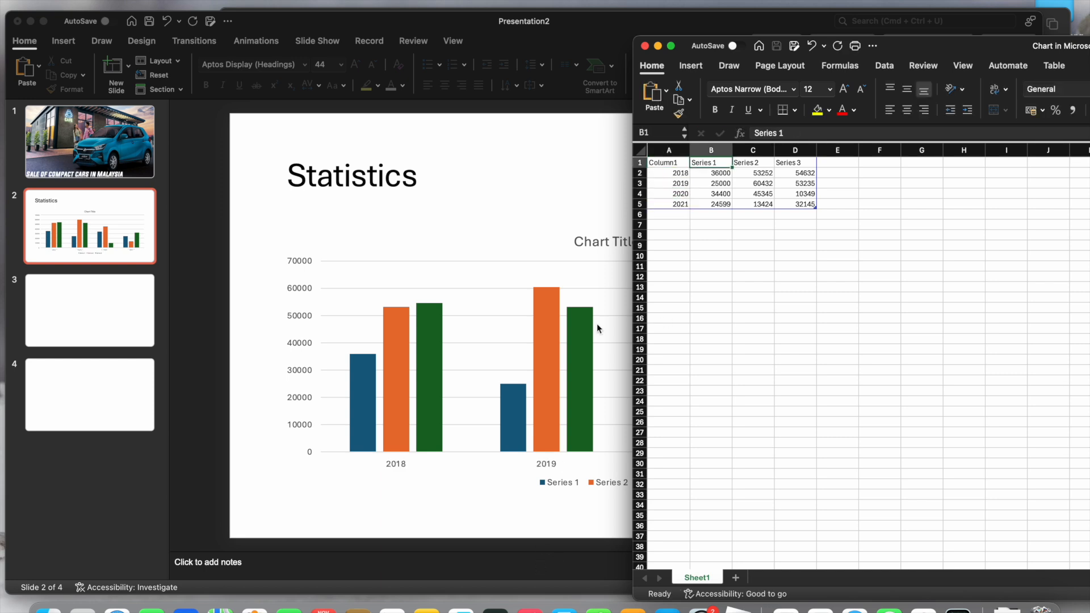
Step: Rename the three data series as Proton Iriz, Perodua Axia and Honda Jazz
type("Proton Iriz")
key("Tab")
type("Perodua Axia")
key("Tab")
type("Honda Jazz")
left_click(710, 277)
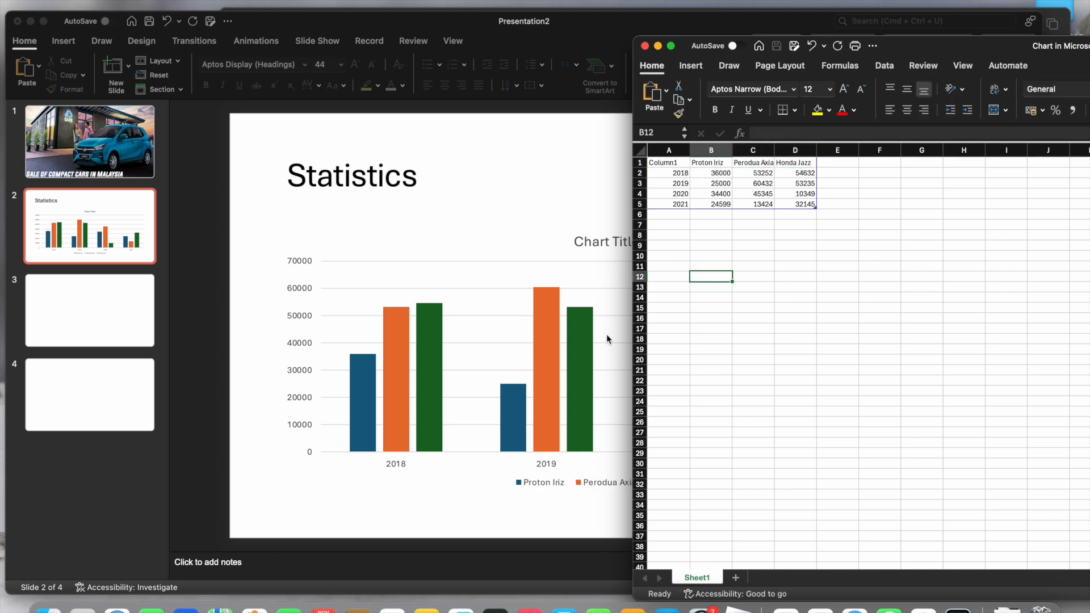